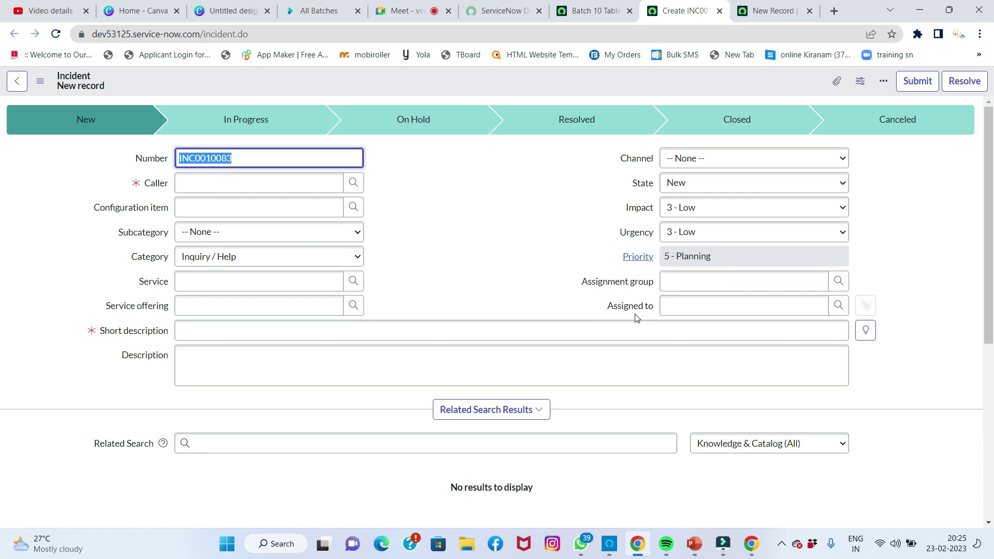
Look up the selectable users for the new incident's Assigned to field, check the whole list, and close it without choosing anyone.
left_click(839, 306)
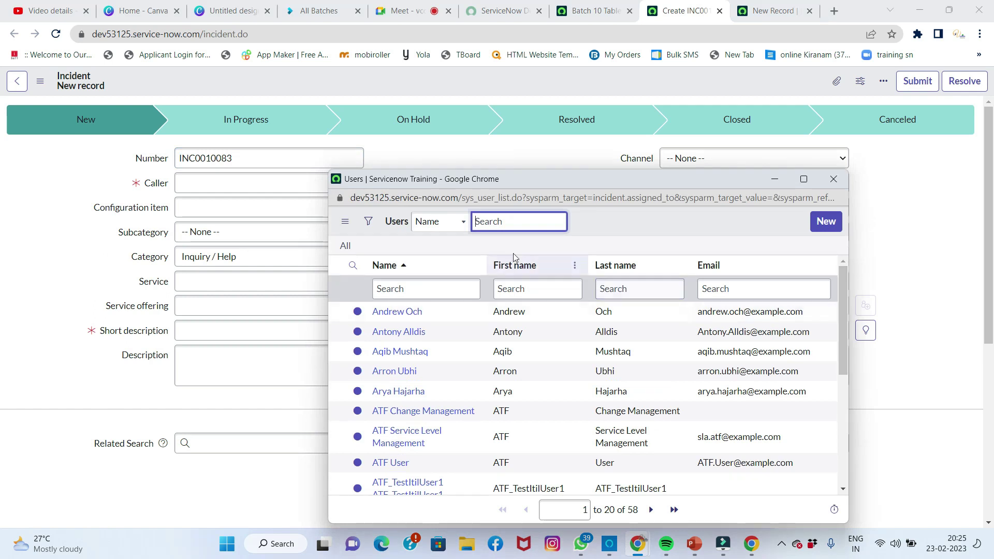
double_click(631, 509)
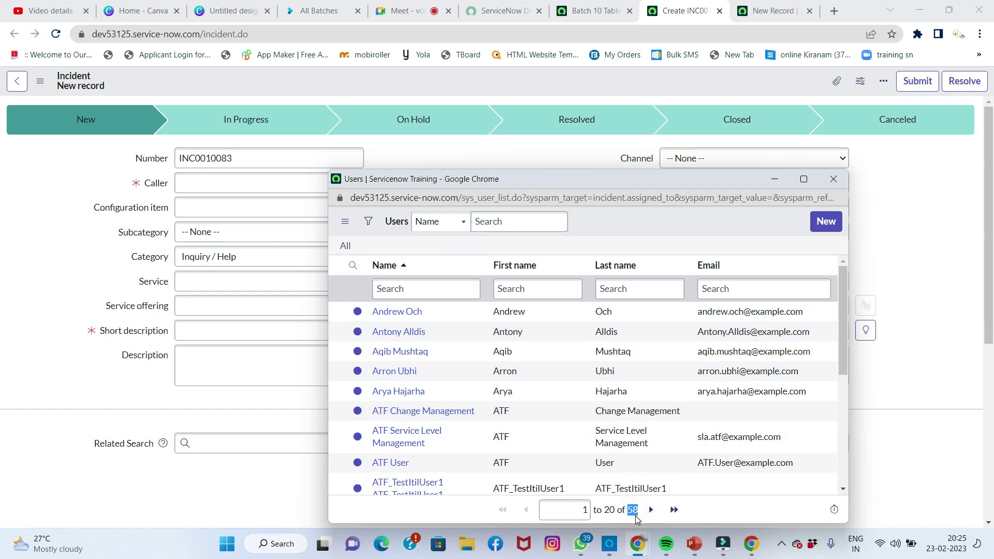
scroll(585, 429, "down", 4)
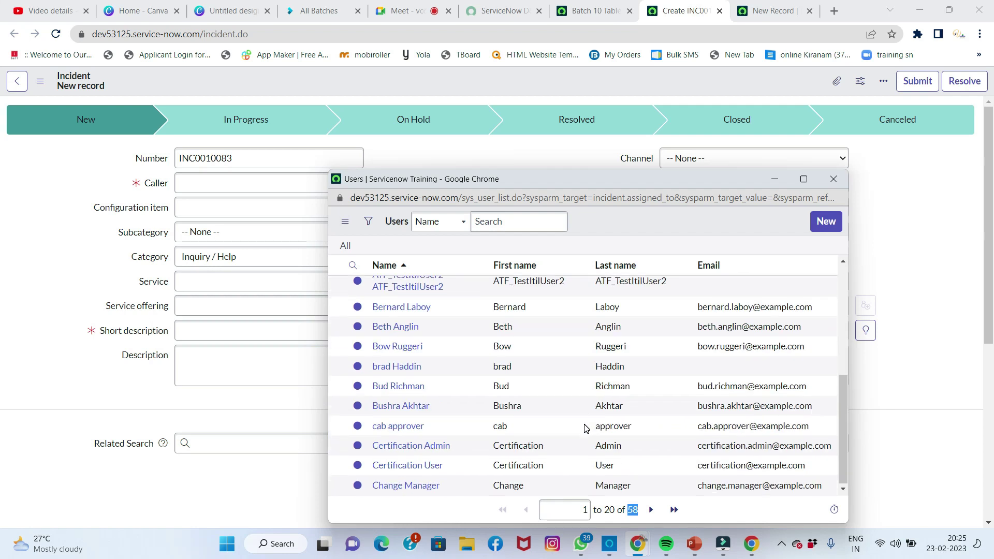
scroll(586, 429, "up", 5)
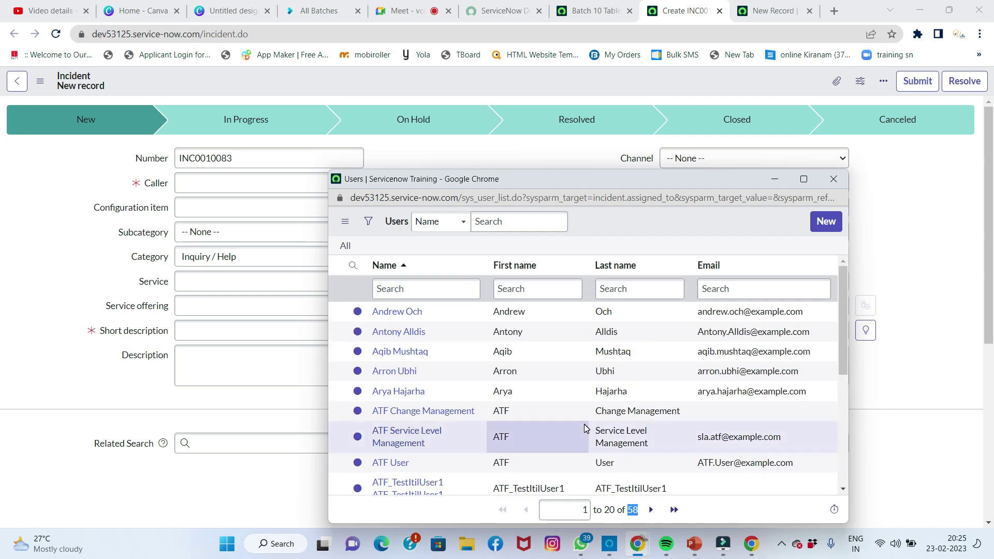
left_click(832, 177)
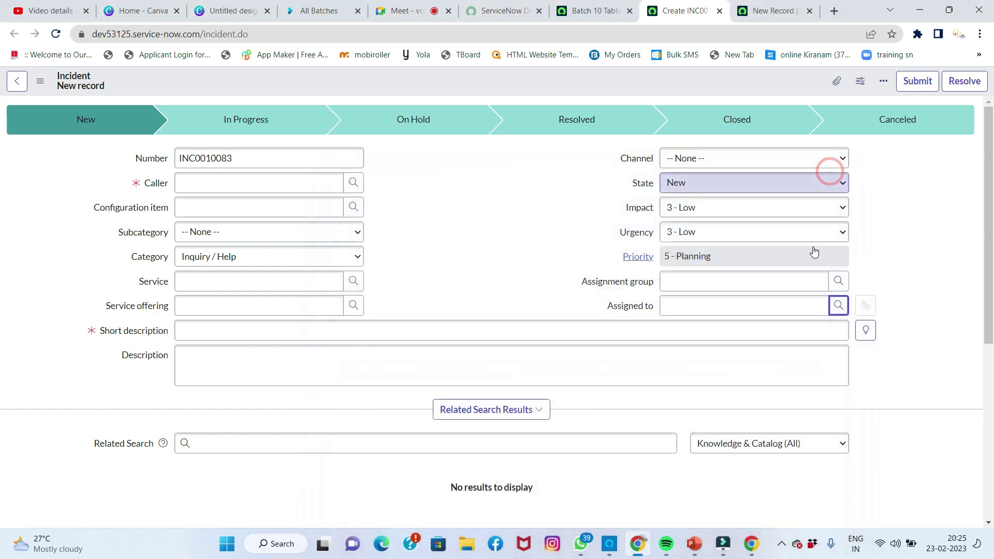
Set the incident's Assignment group to CAB Approval and check which users the Assigned to lookup offers.
left_click(702, 281)
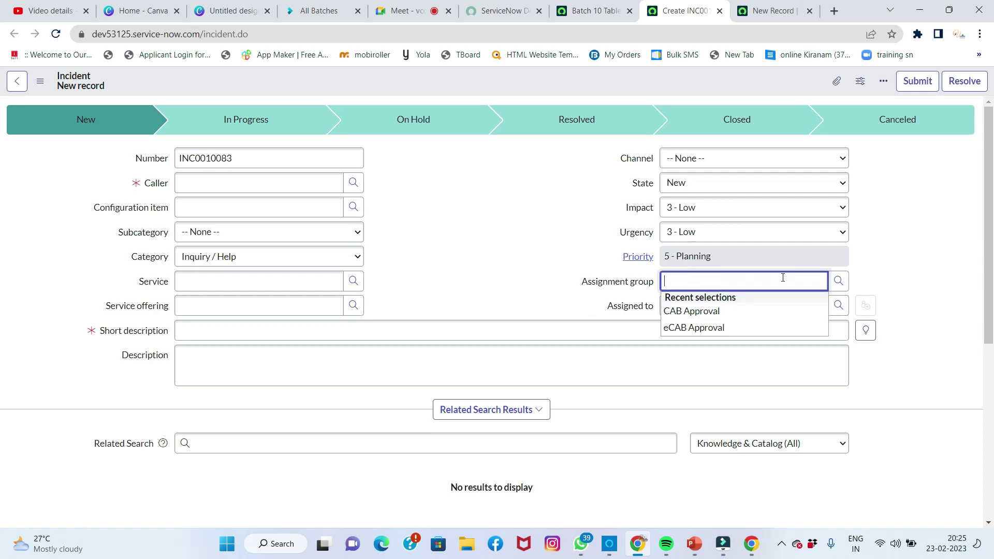
left_click(699, 311)
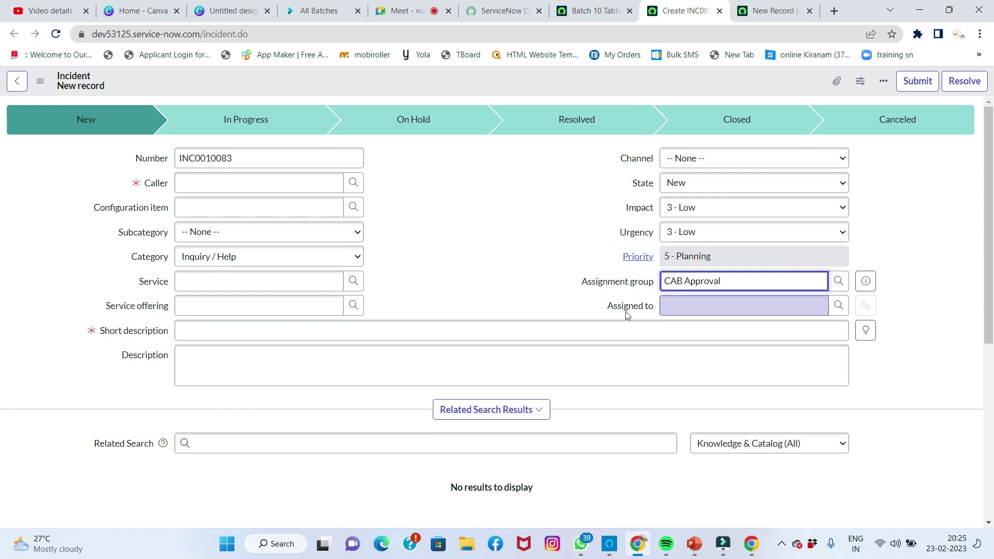
left_click(838, 310)
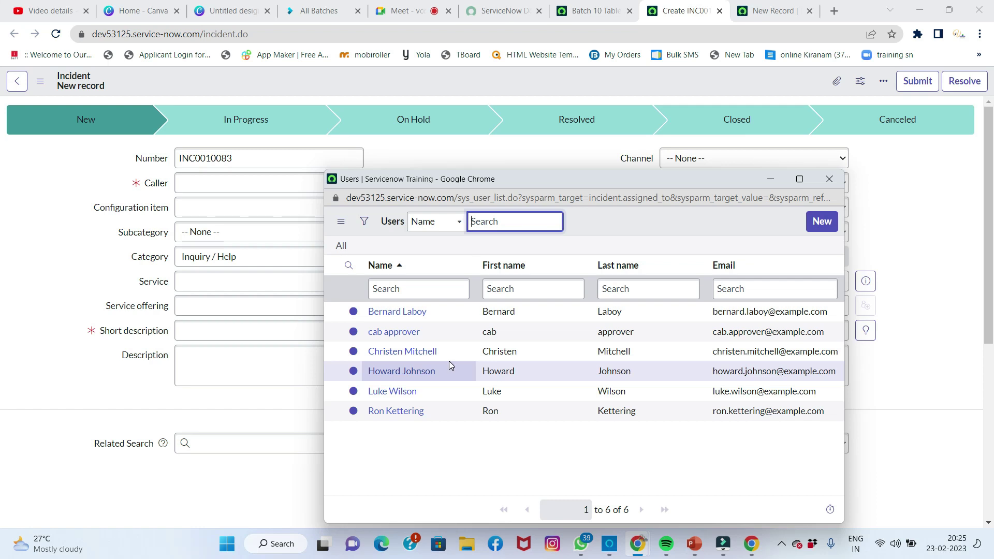
left_click(829, 180)
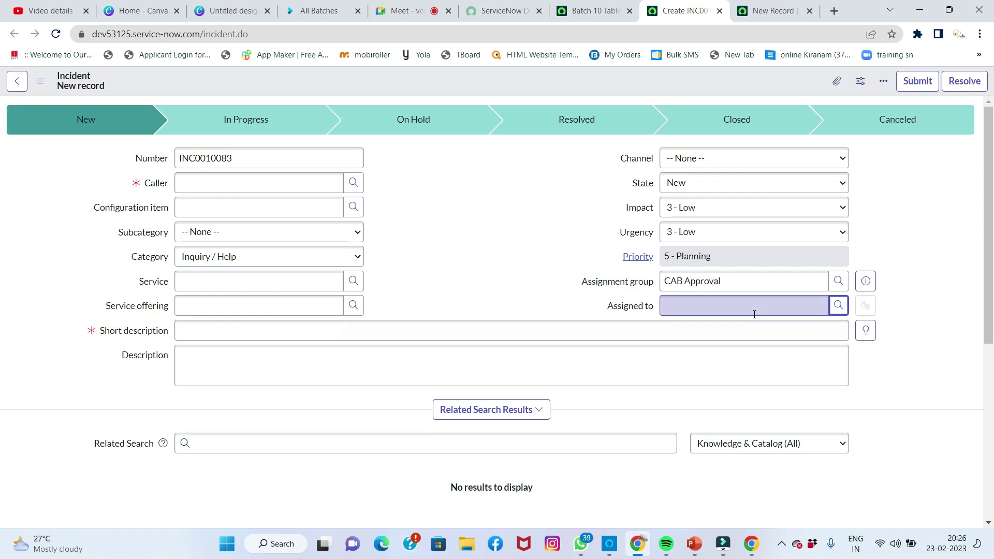
left_click(838, 306)
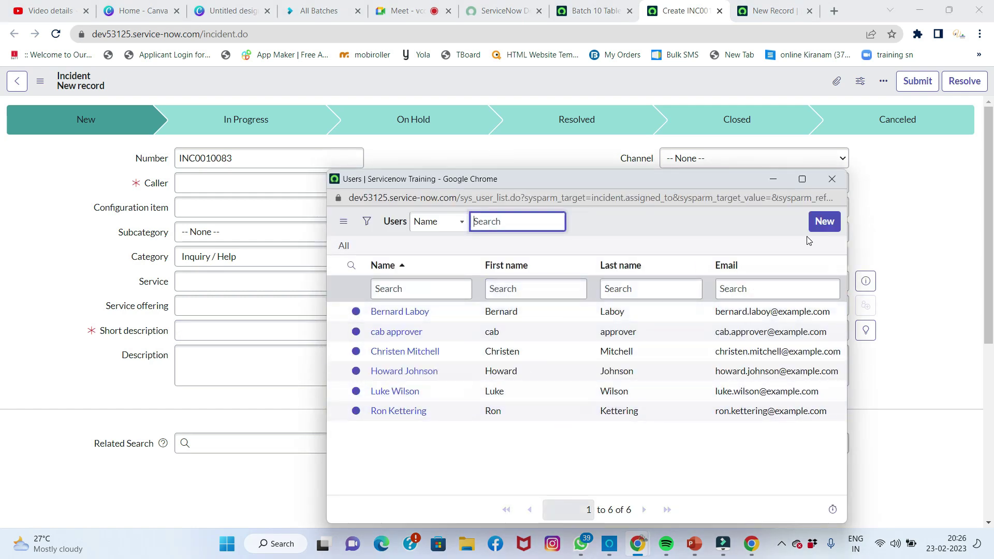
left_click(832, 179)
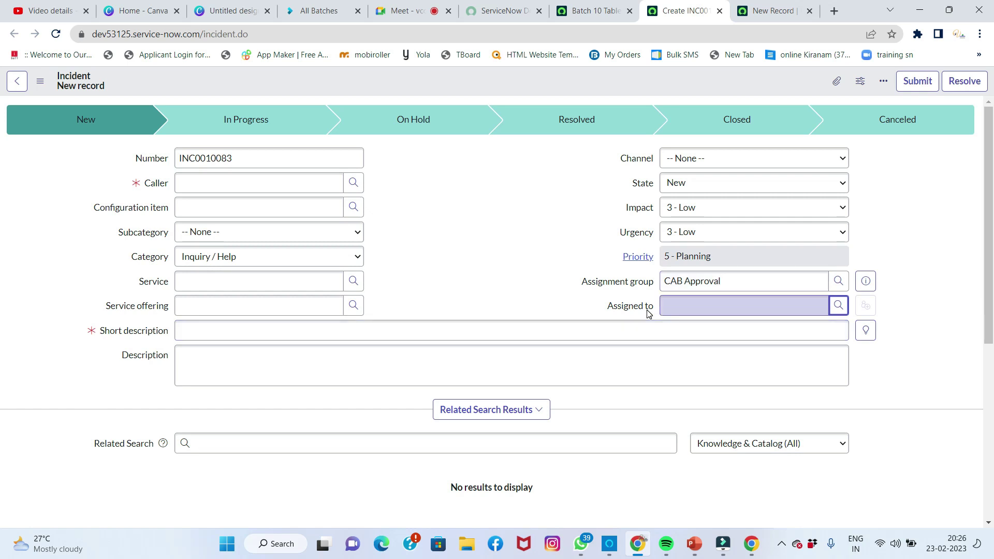
Clear the Assignment group field on the incident form.
mouse_move(647, 313)
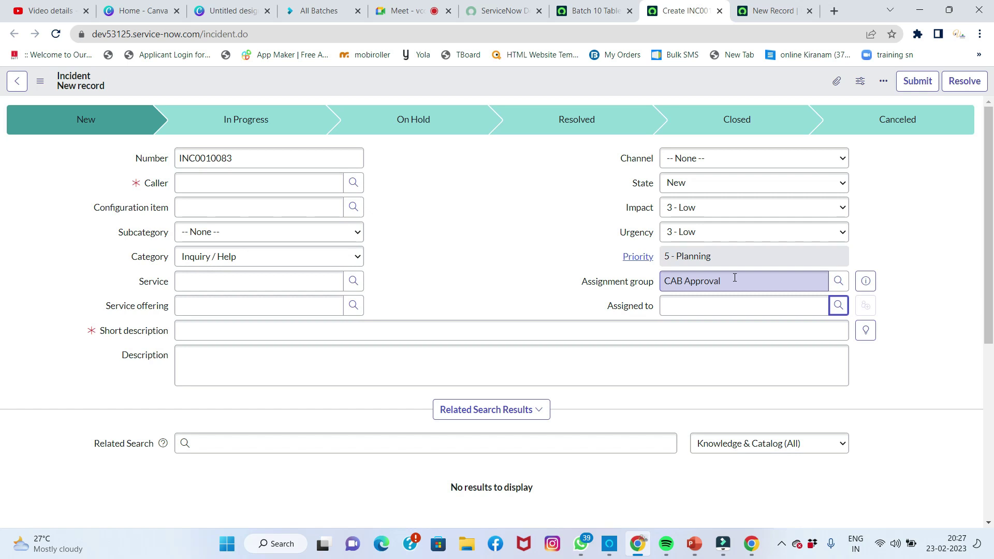
left_click(735, 278)
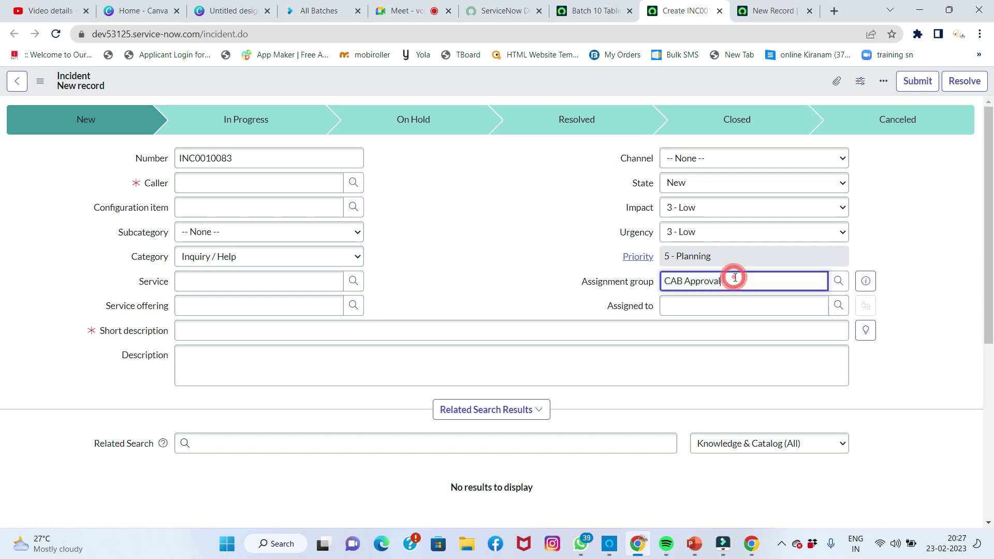
key("BackSpace")
key("BackSpace")
key("BackSpace")
key("BackSpace")
key("BackSpace")
key("BackSpace")
key("BackSpace")
key("BackSpace")
key("BackSpace")
key("BackSpace")
key("BackSpace")
key("BackSpace")
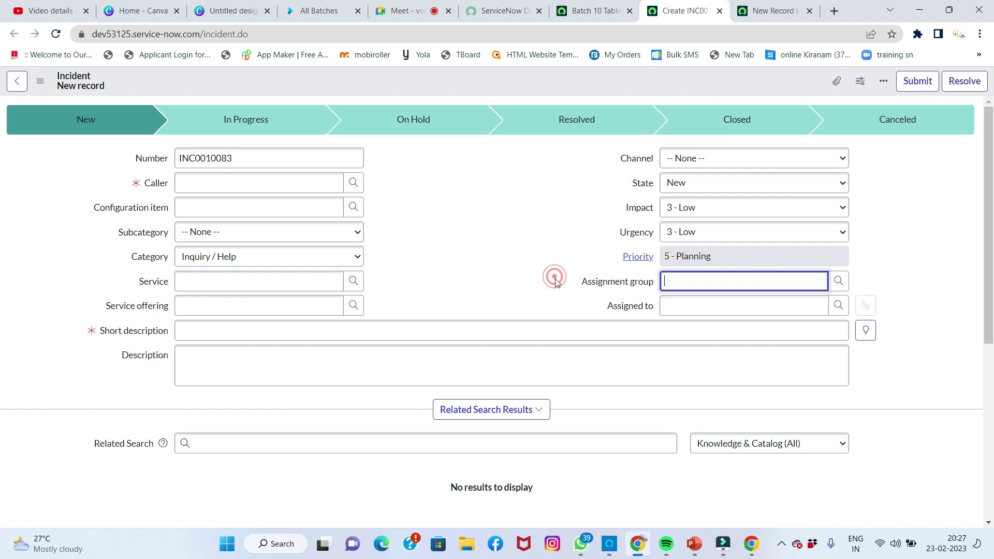
key("Tab")
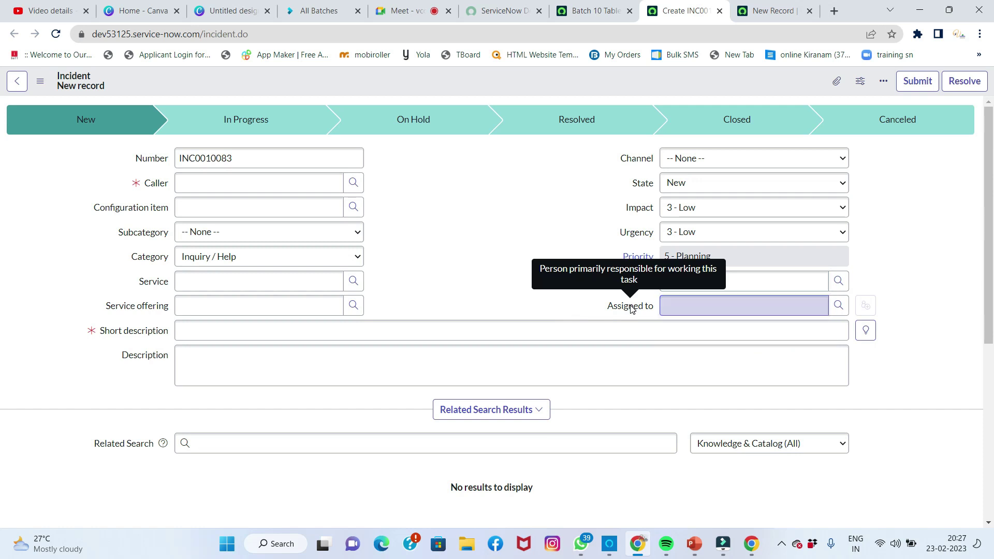
Open the dictionary entry of the incident's Assigned to field and review its reference specification.
right_click(632, 309)
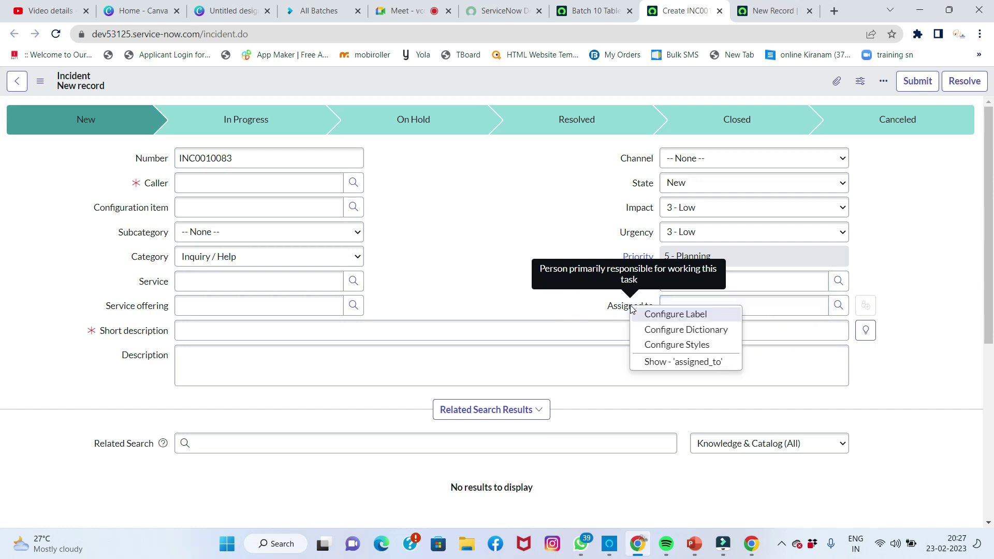
left_click(671, 332)
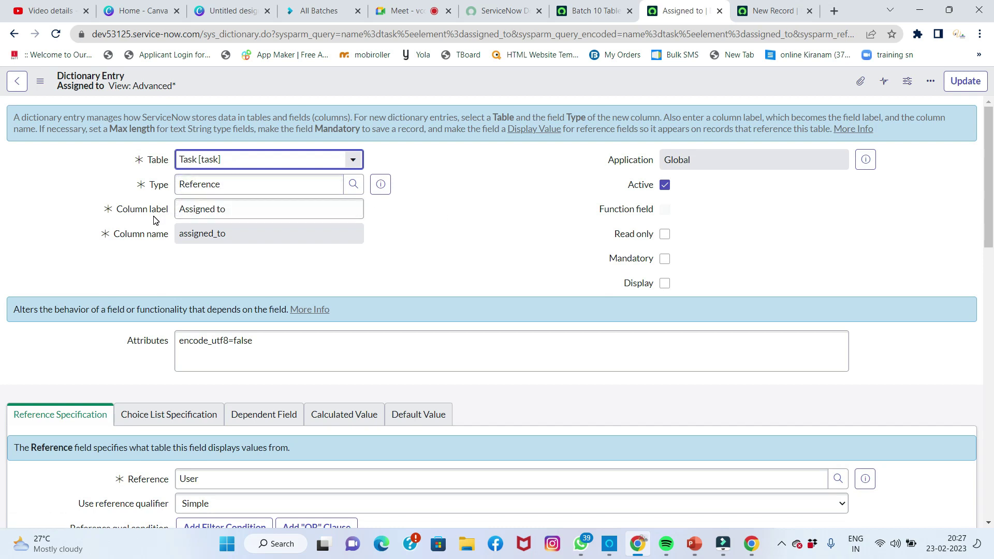
scroll(414, 199, "down", 2)
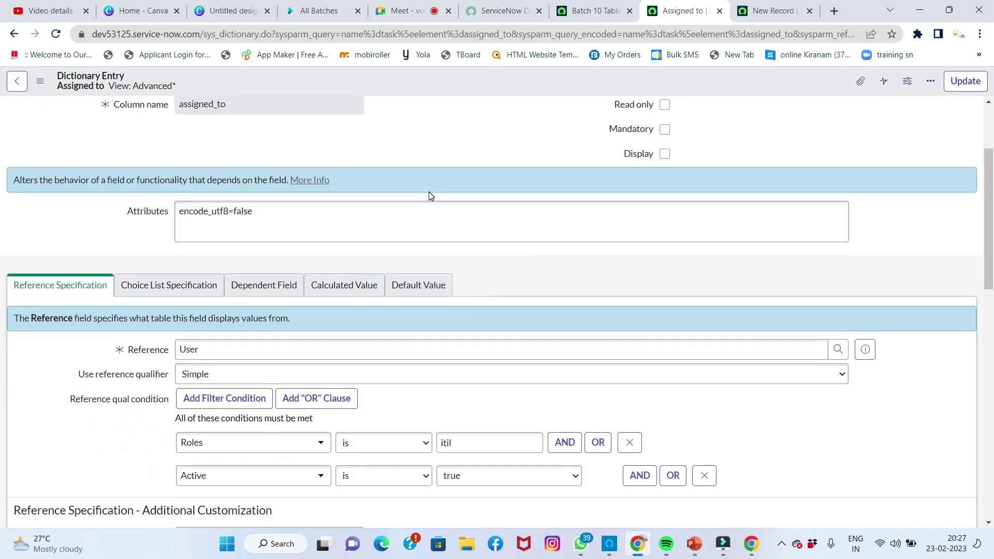
scroll(429, 192, "down", 2)
scroll(429, 195, "up", 4)
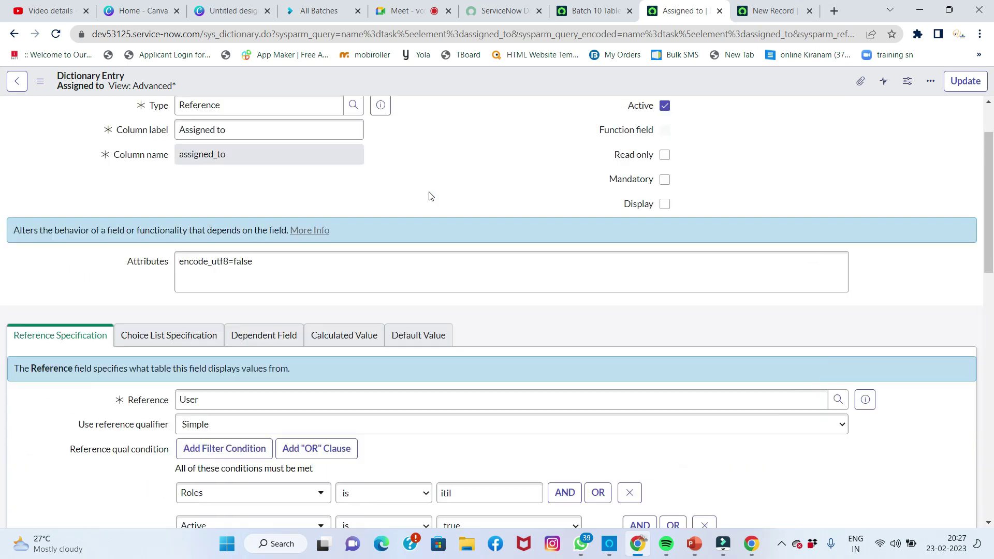
scroll(428, 195, "down", 5)
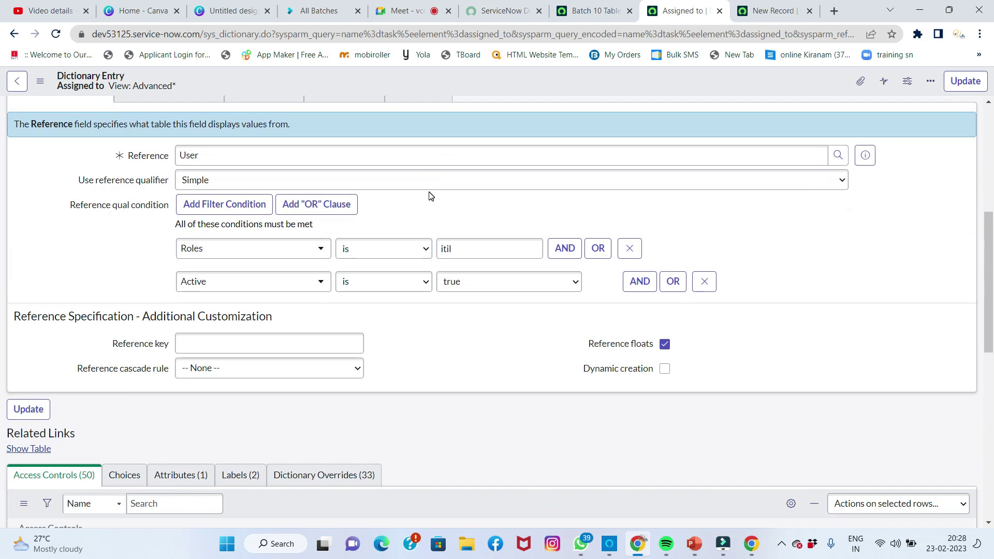
scroll(428, 196, "up", 5)
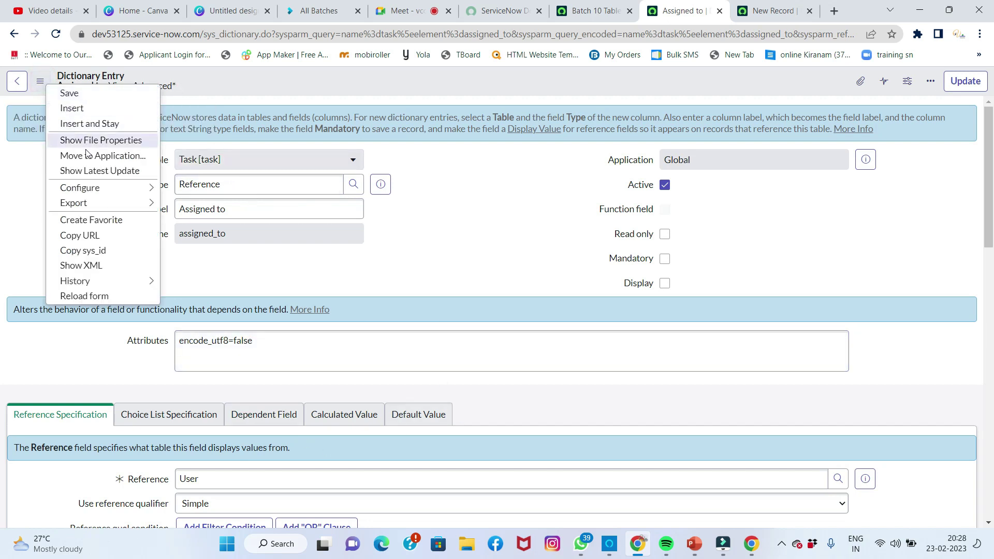
Examine the Simple reference qualifier's conditions and the other qualifier types available for the Assigned to field.
left_click(109, 109)
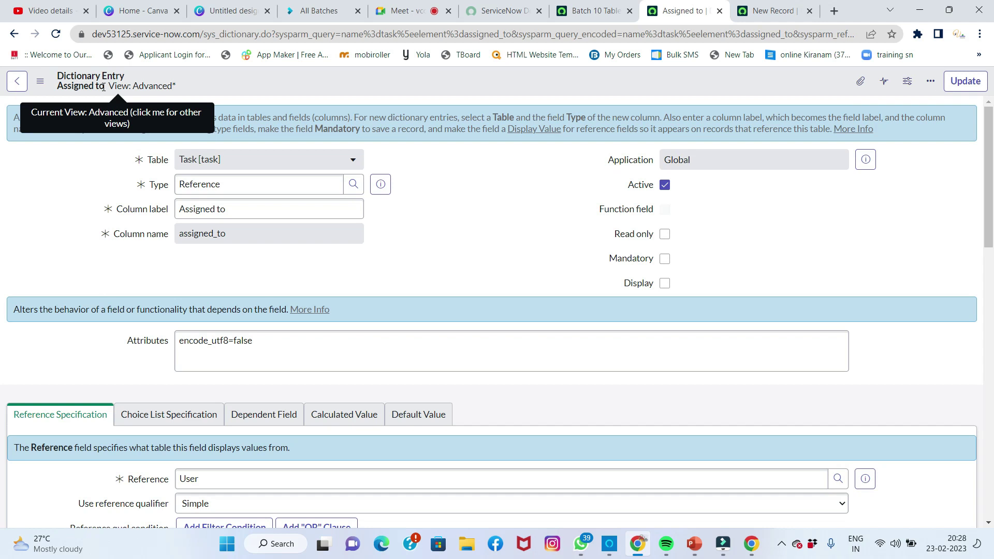
scroll(360, 251, "down", 4)
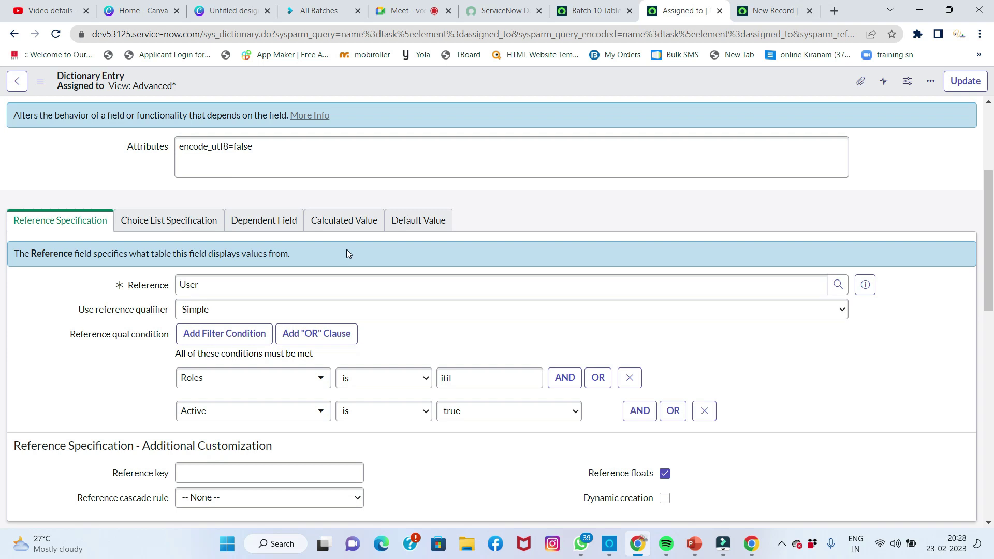
scroll(346, 256, "up", 4)
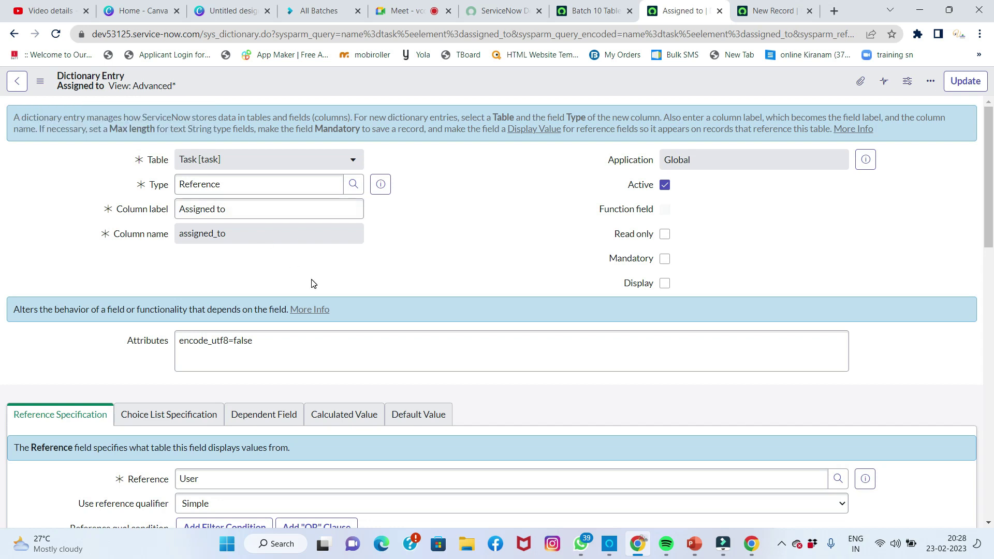
scroll(311, 281, "down", 3)
scroll(275, 309, "down", 3)
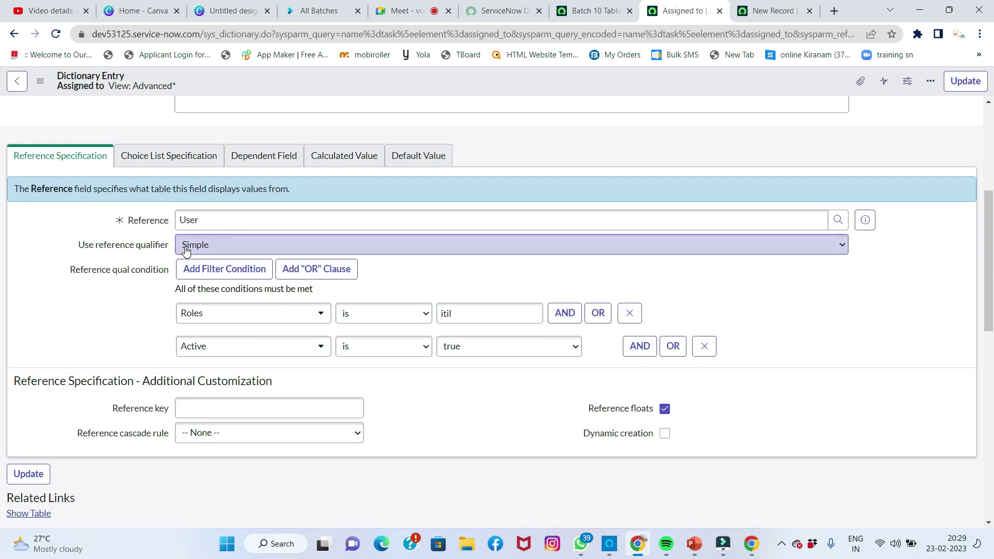
left_click(202, 252)
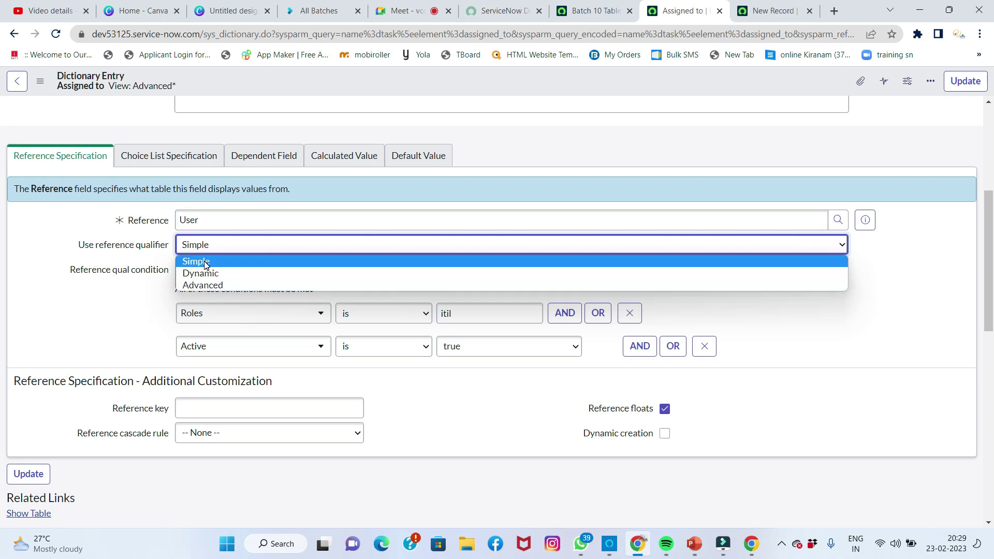
left_click(204, 262)
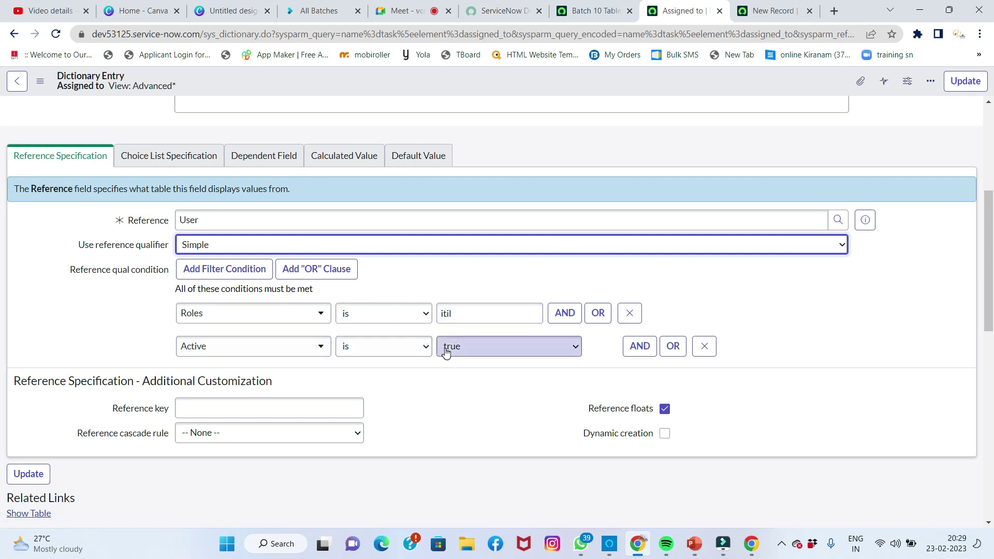
Switch the Assigned to field's reference qualifier to Dynamic and look up the available dynamic filter options.
left_click(269, 247)
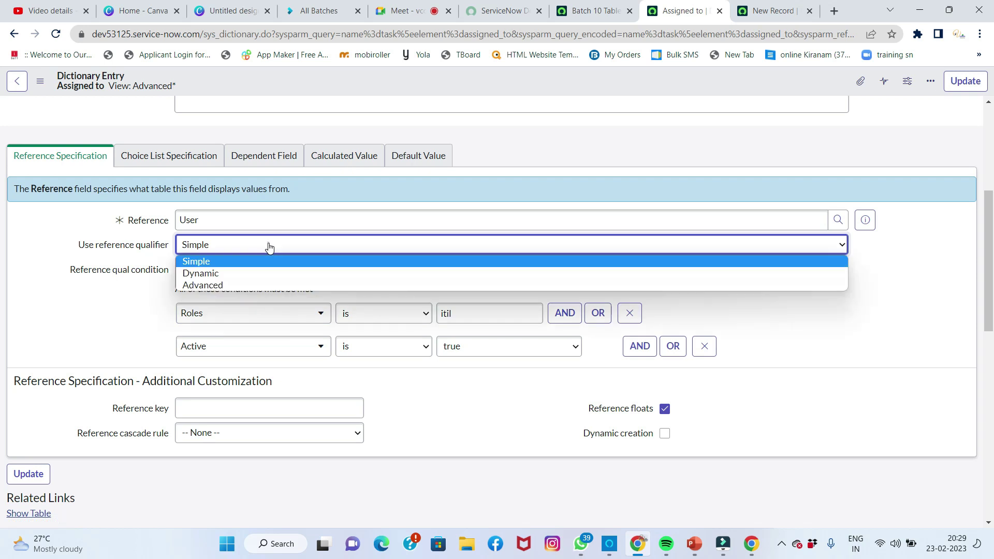
left_click(250, 276)
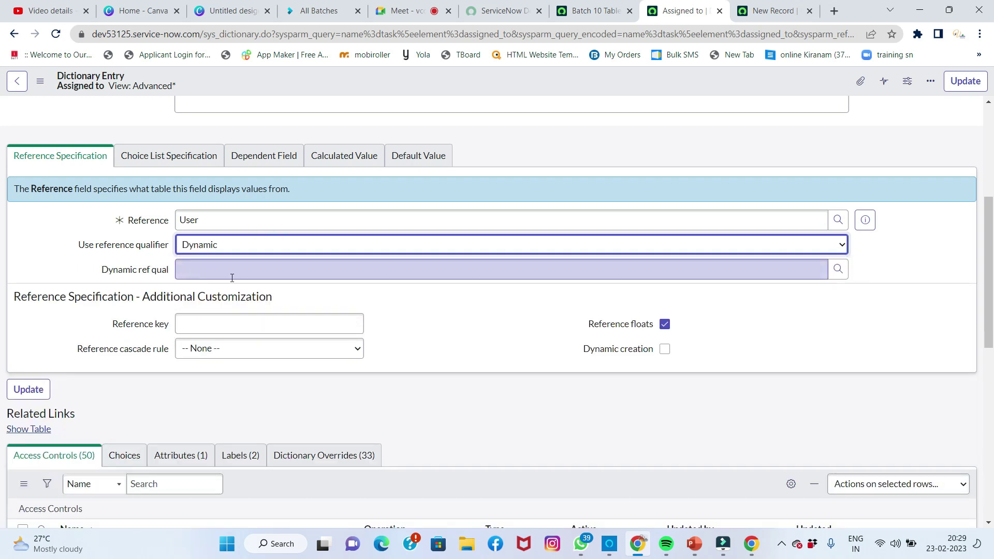
mouse_move(120, 276)
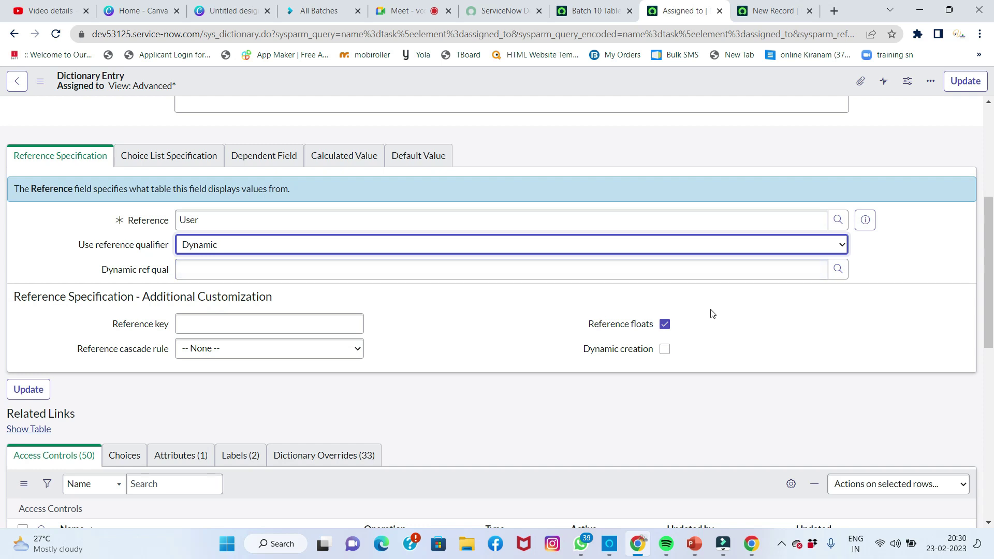
left_click(838, 269)
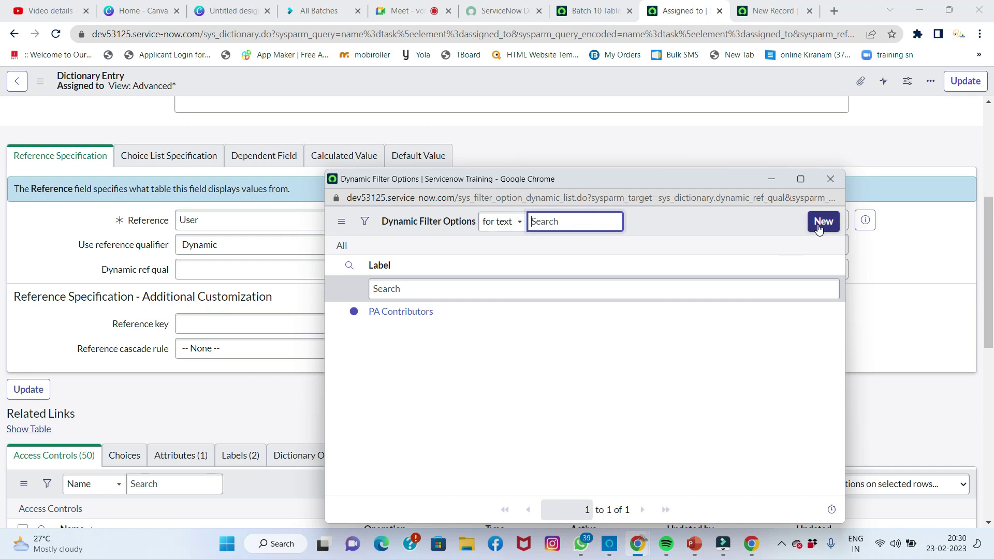
left_click(830, 182)
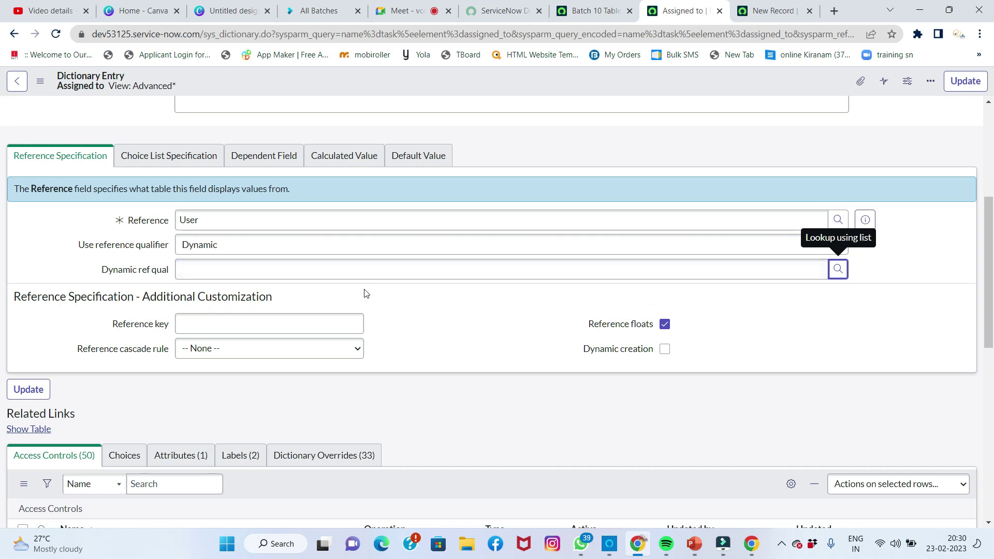
Set the Assigned to field's reference qualifier to Advanced and open its Reference qual text for editing.
left_click(334, 249)
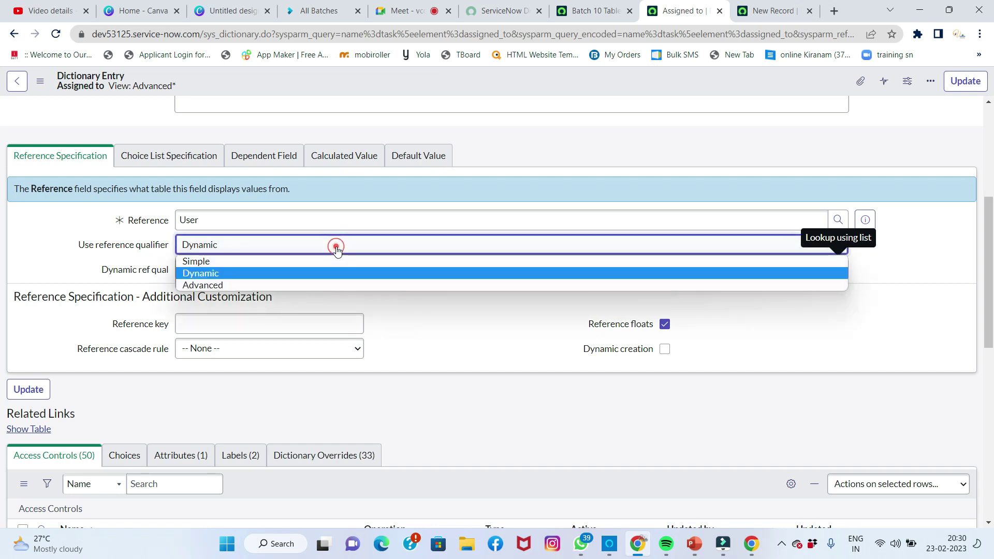
left_click(232, 285)
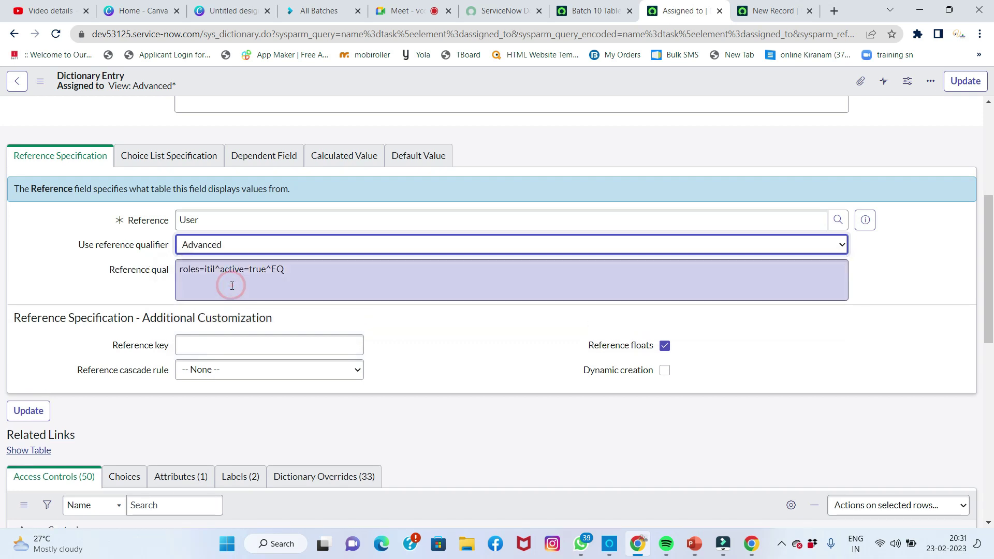
left_click(298, 275)
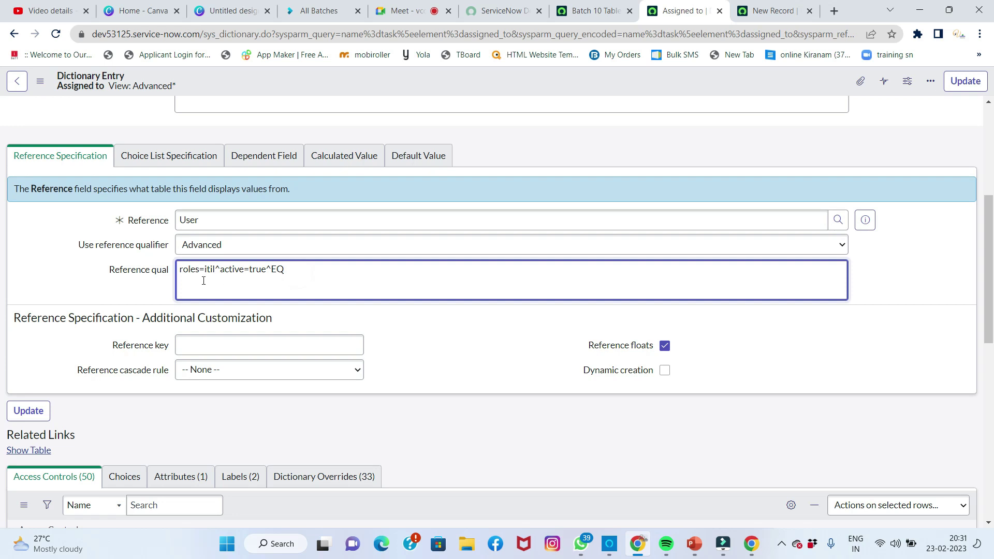
Switch the Assigned to field's reference qualifier to Simple and back to Advanced, comparing the conditions with the Reference qual text.
left_click(217, 246)
left_click(205, 261)
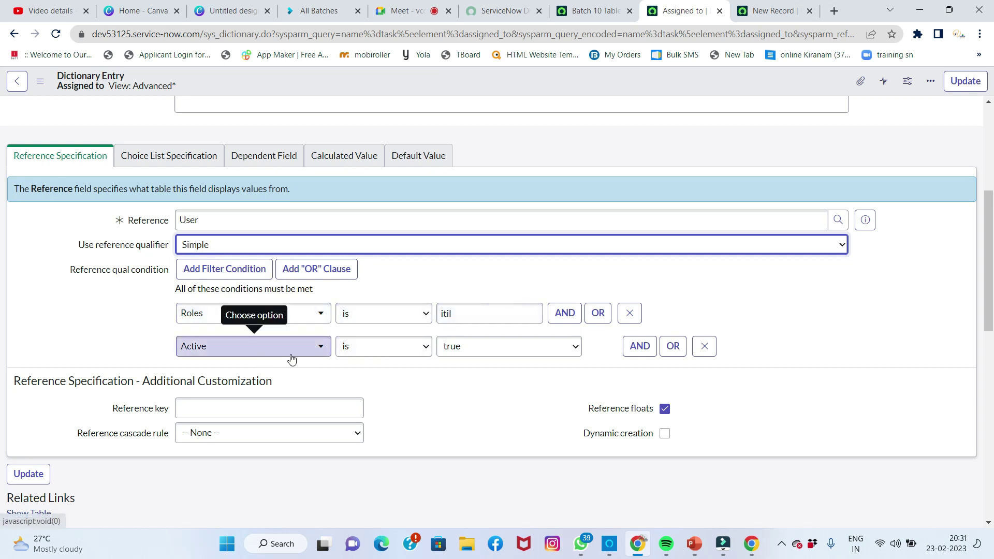
left_click(233, 244)
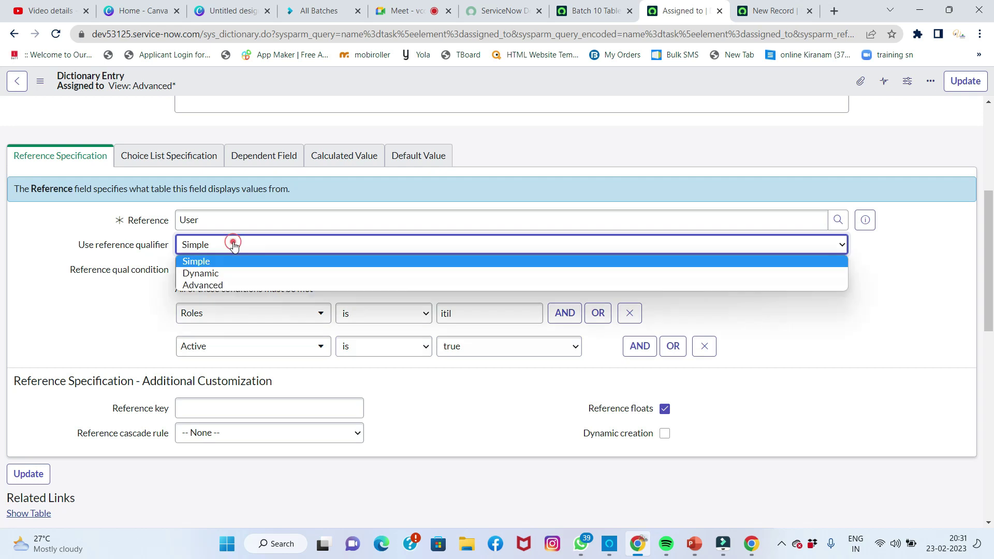
left_click(219, 285)
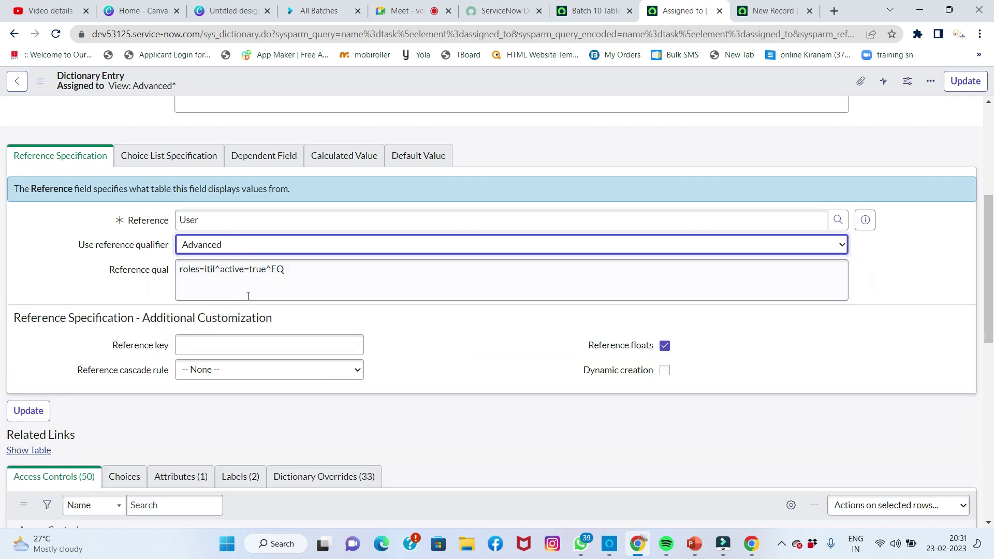
left_click(299, 277)
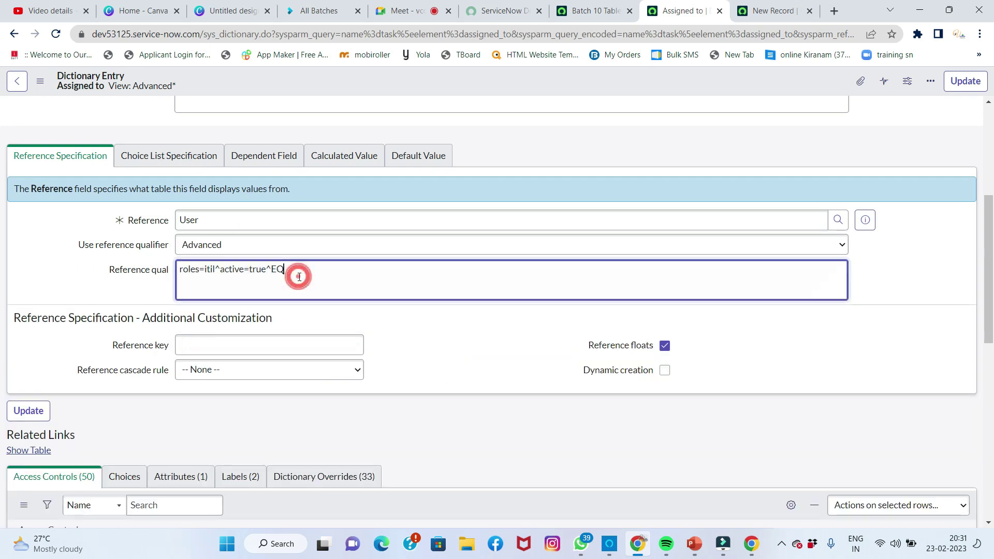
left_click_drag(179, 273, 282, 274)
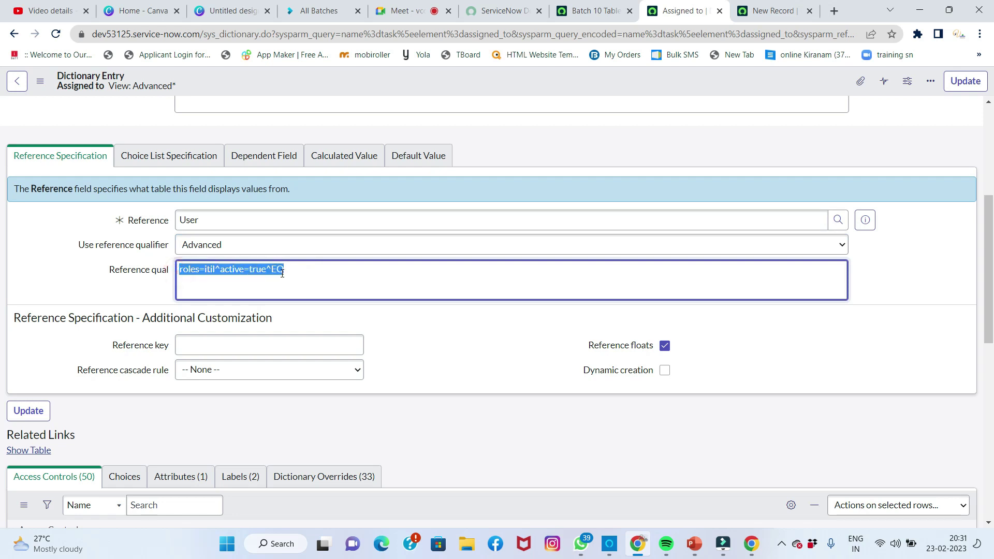
left_click(310, 289)
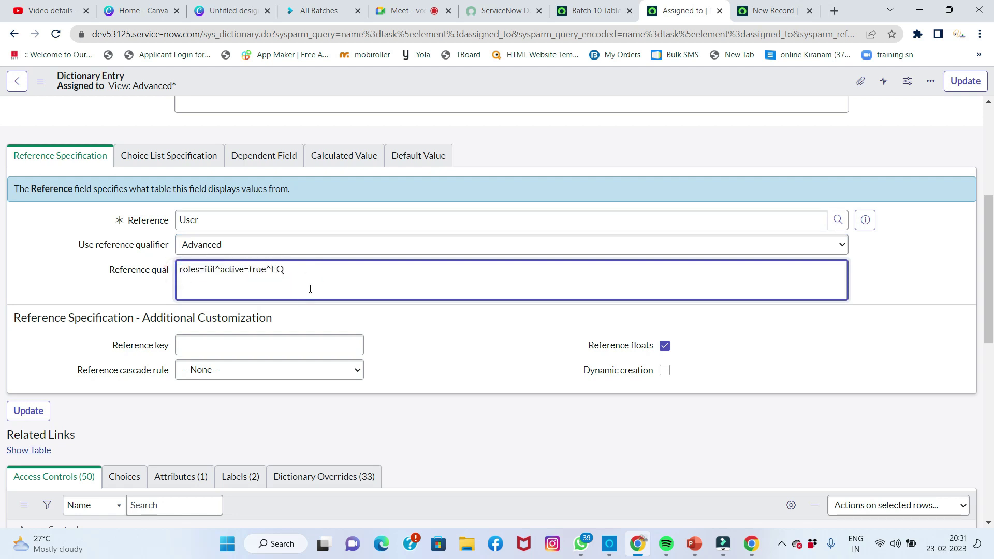
Find the navigator and open the full incident list in its own tab.
left_click(760, 15)
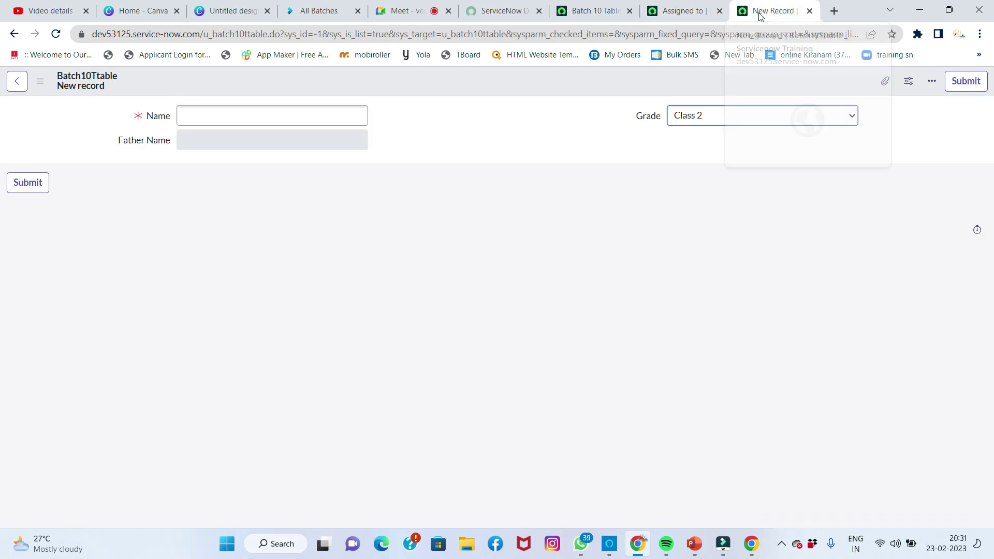
left_click(623, 17)
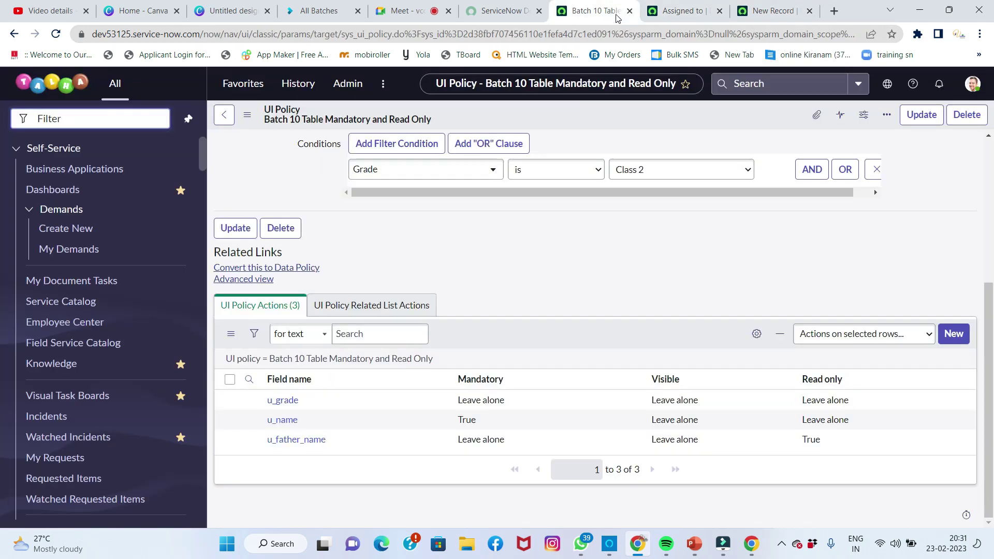
left_click(688, 16)
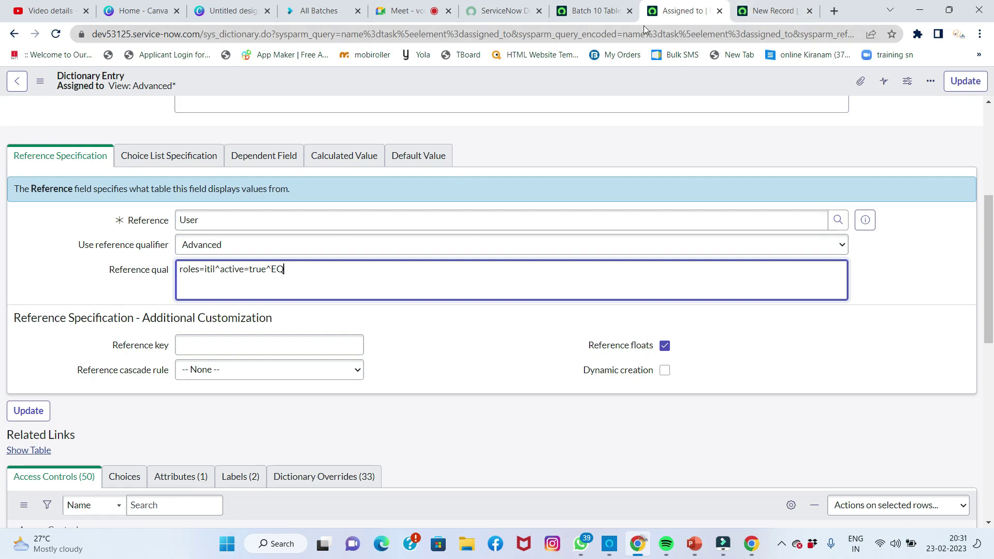
left_click(598, 17)
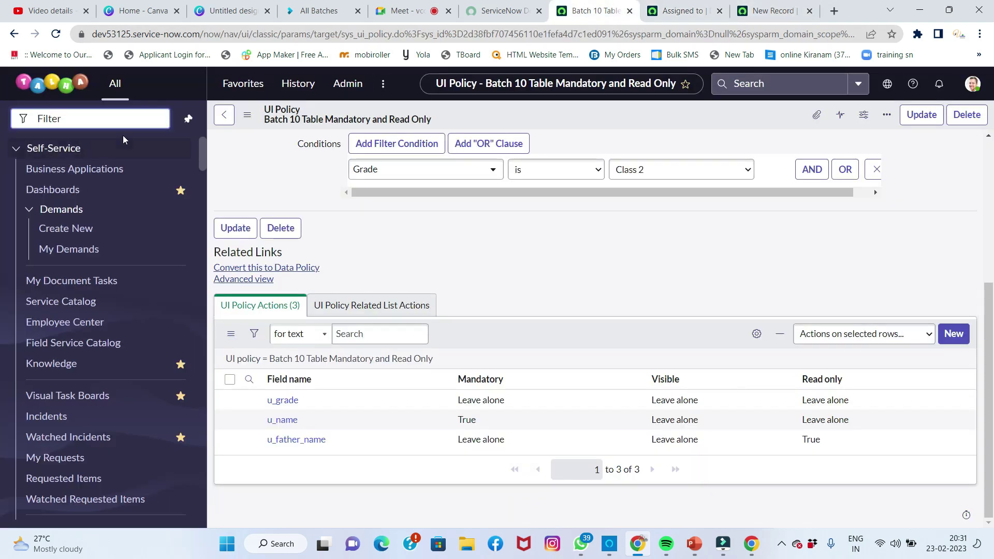
left_click(95, 120)
type("ncie")
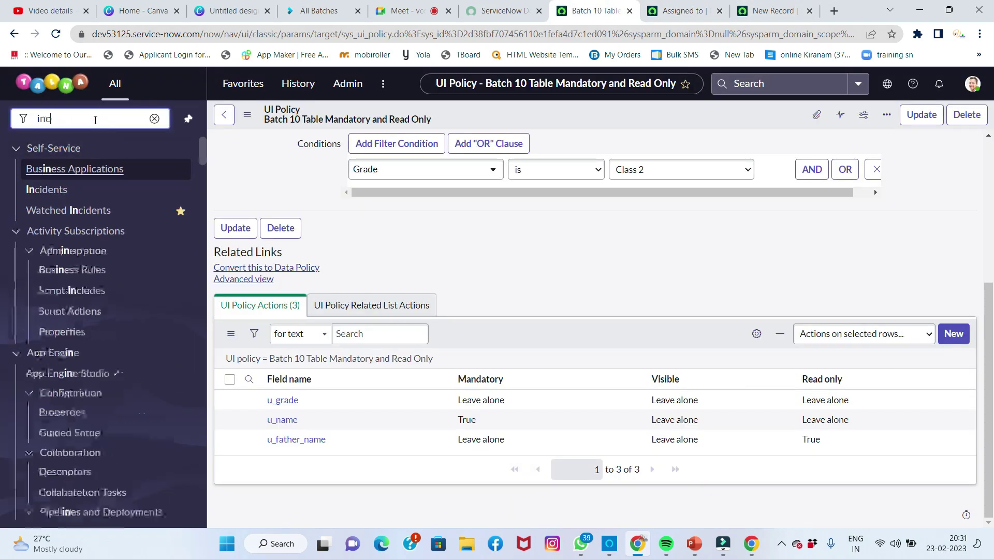
type("ent.")
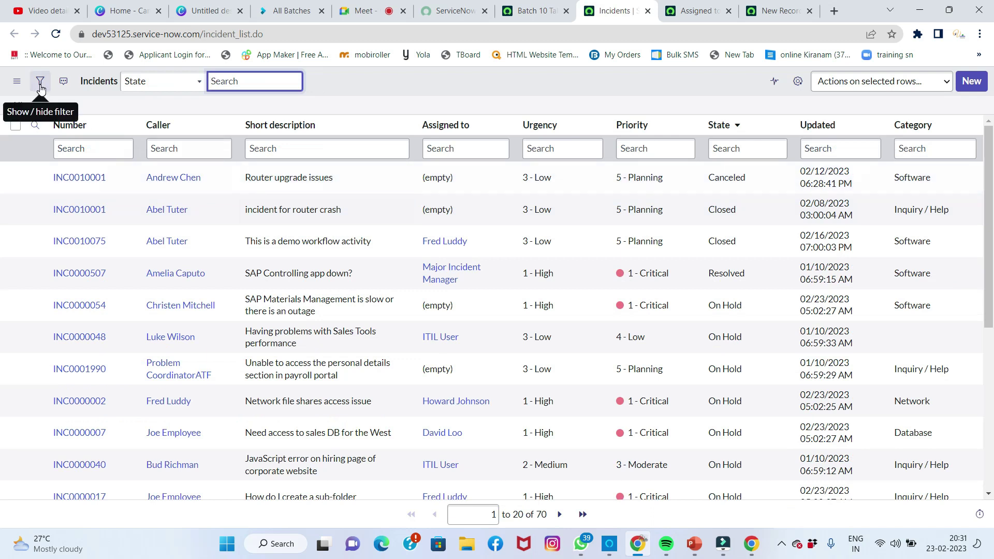
Show the incident list's filter and add the condition Active is true.
left_click(41, 83)
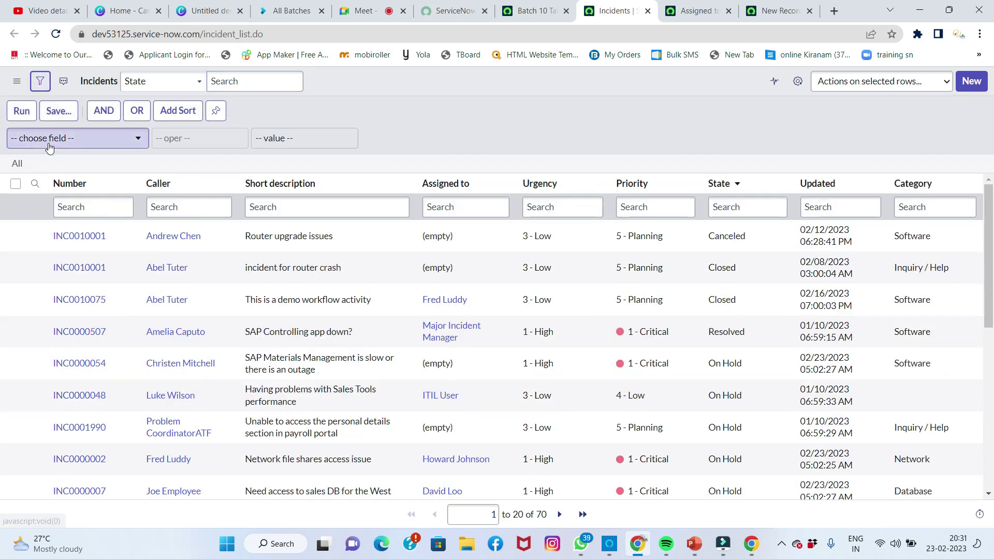
left_click(49, 145)
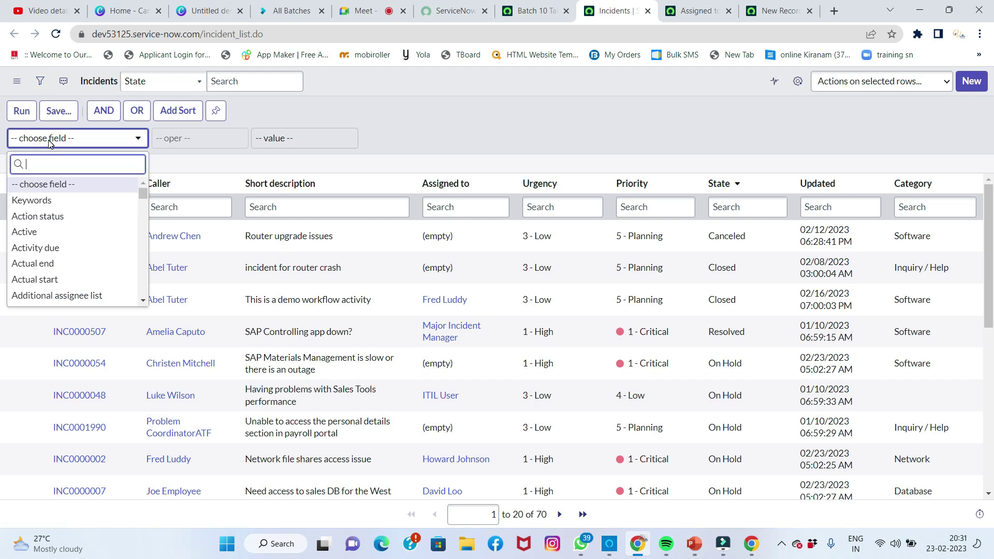
type("ac")
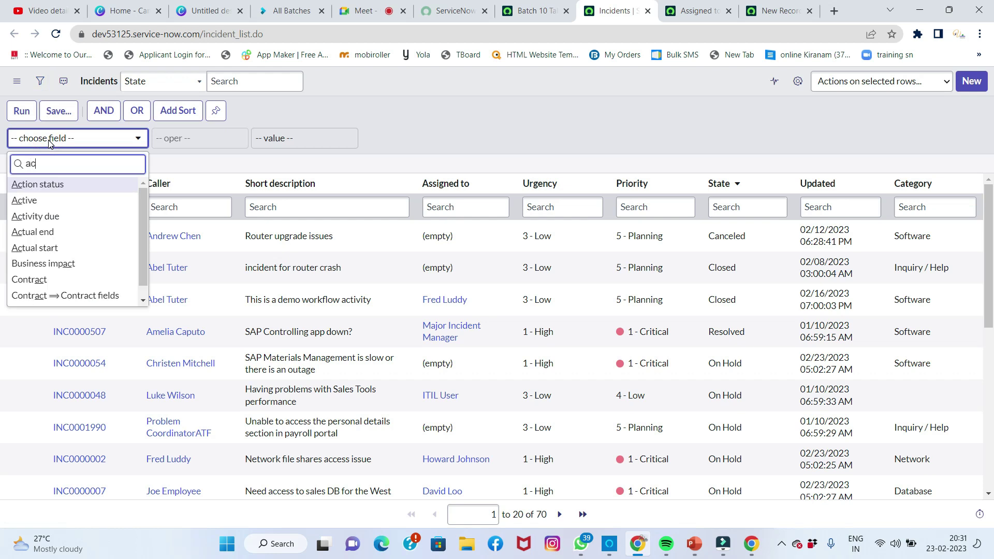
left_click(43, 201)
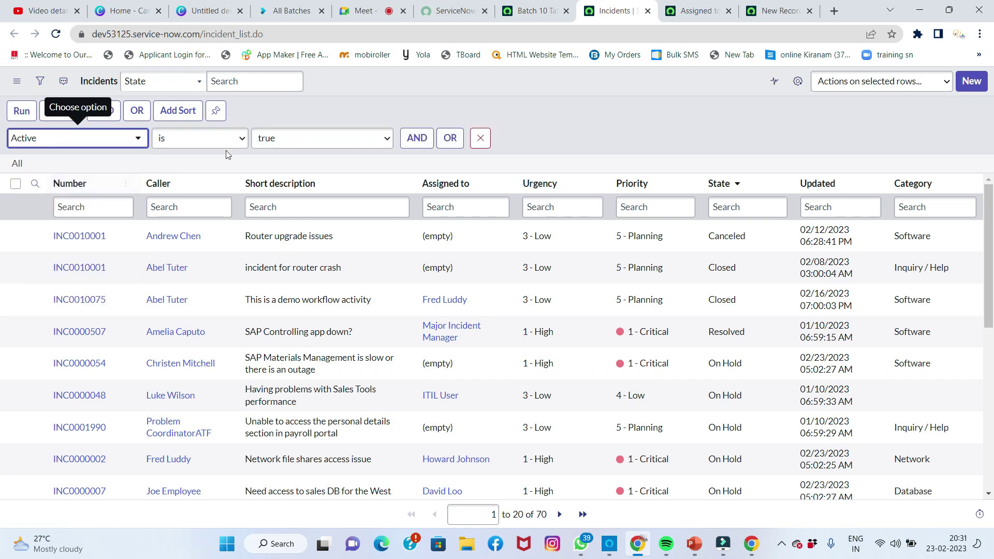
Add a second AND condition to the incident filter, requiring Caller to be a chosen user.
left_click(417, 138)
left_click(136, 181)
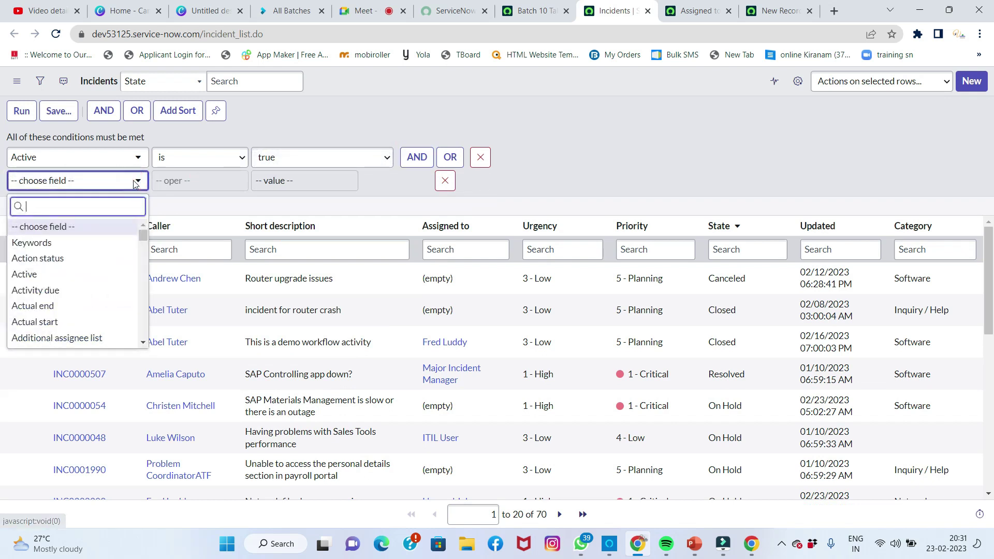
type("cal")
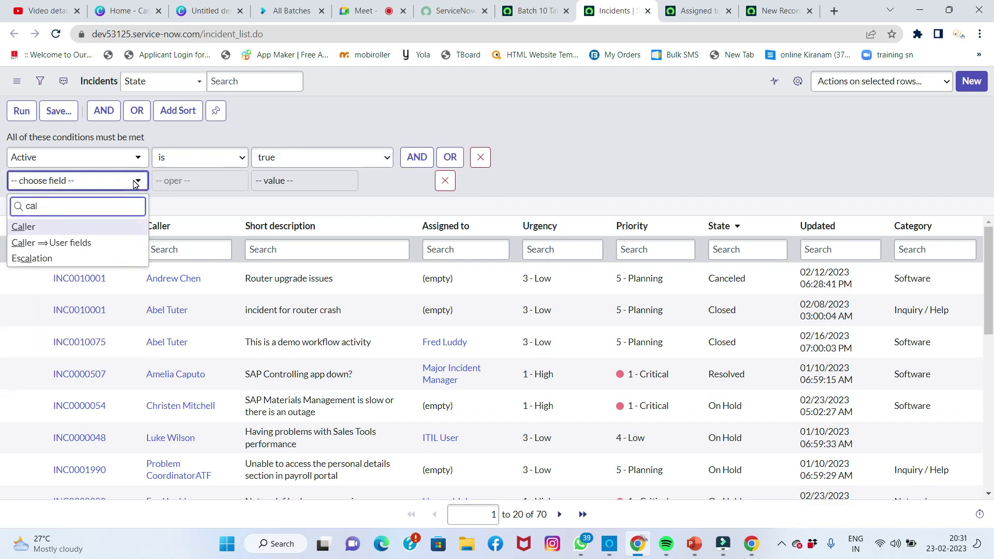
left_click(116, 227)
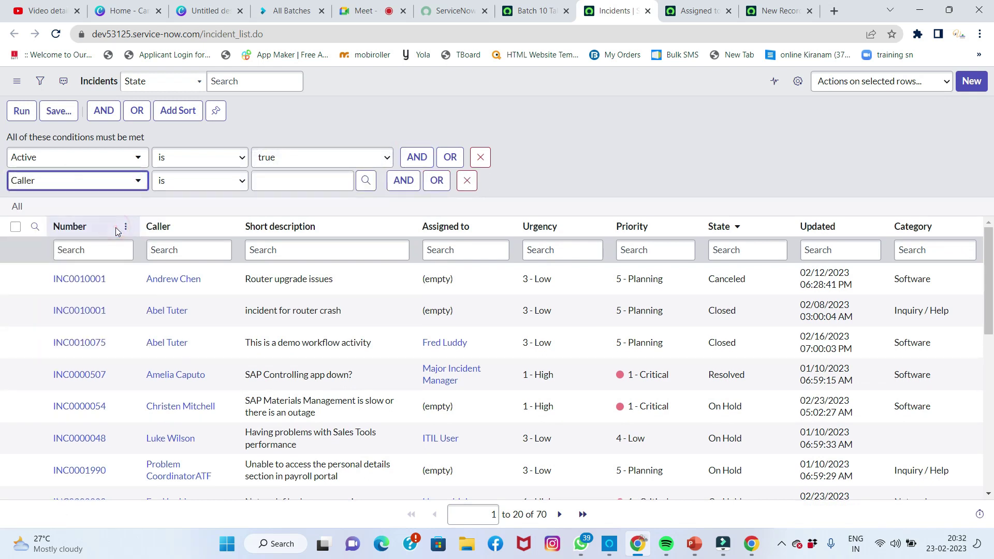
left_click(310, 185)
type("ab")
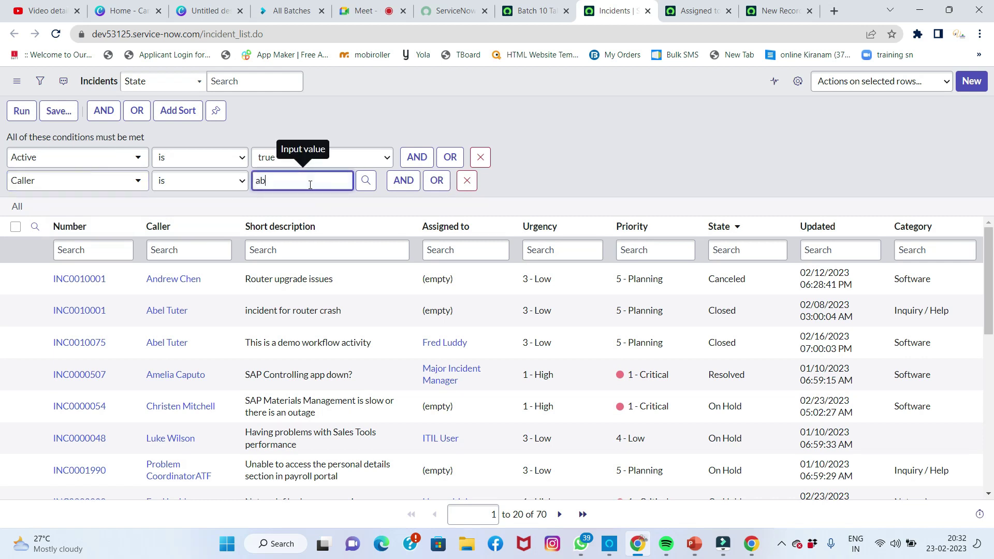
left_click(285, 214)
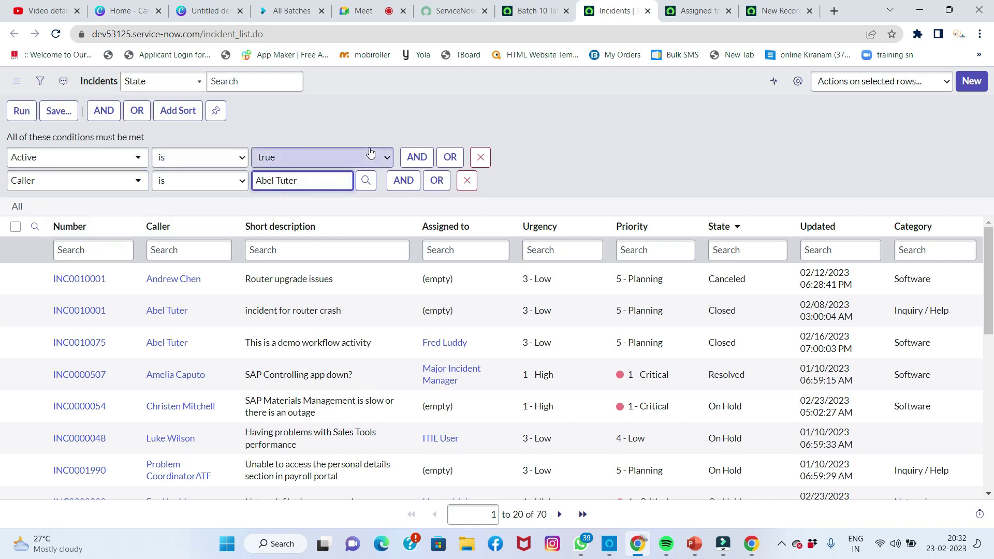
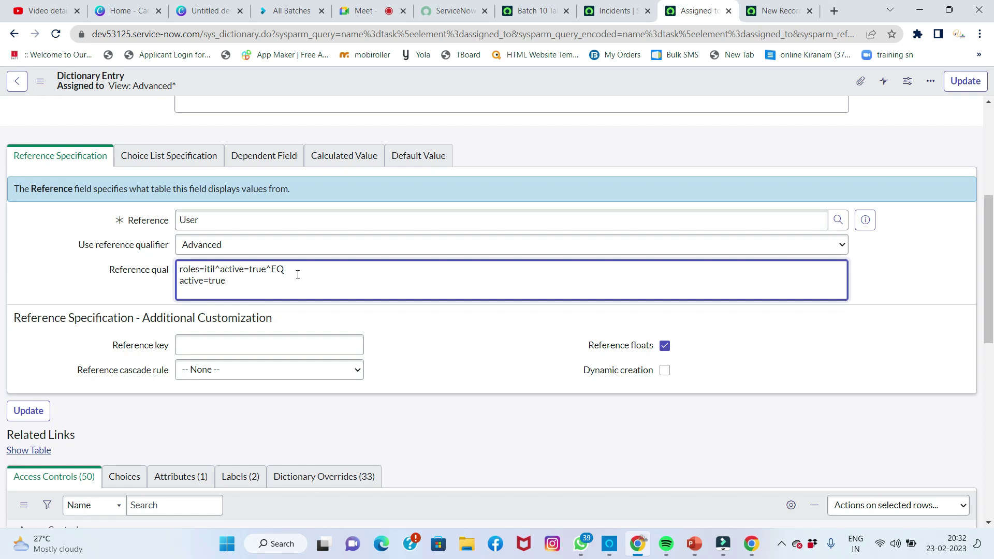
Copy the incident list's combined Active and Caller query and add it to the Assigned to field's Reference qual.
left_click(548, 16)
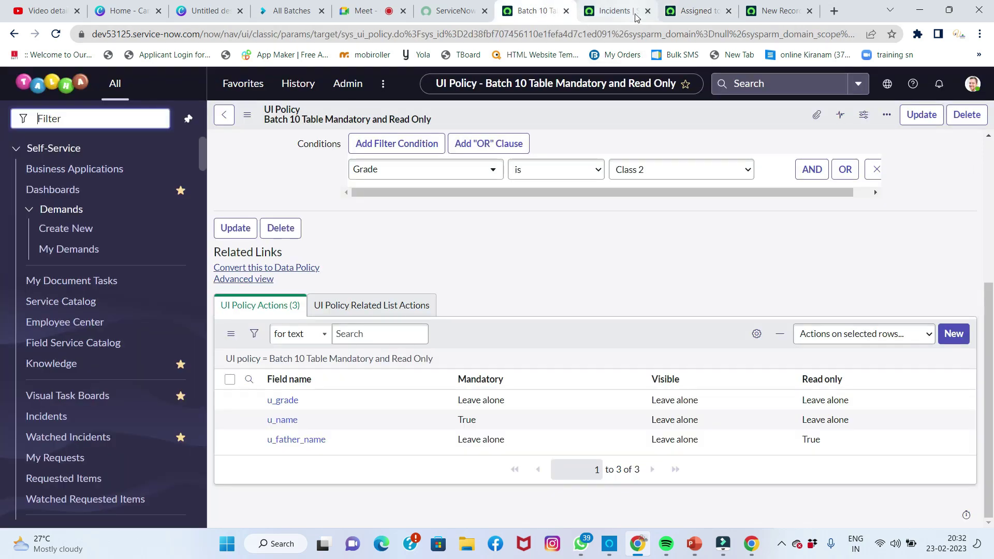
left_click(694, 11)
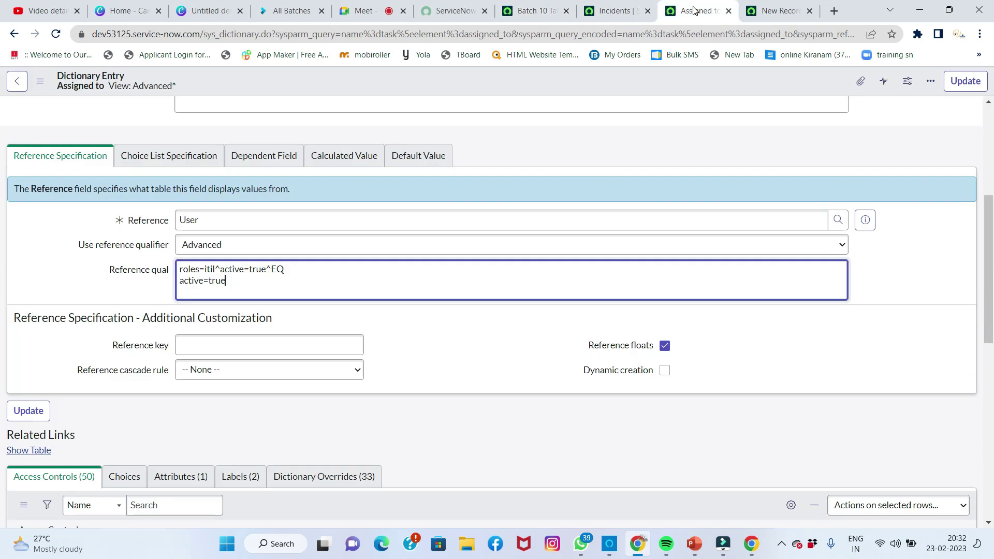
left_click(776, 15)
left_click(526, 17)
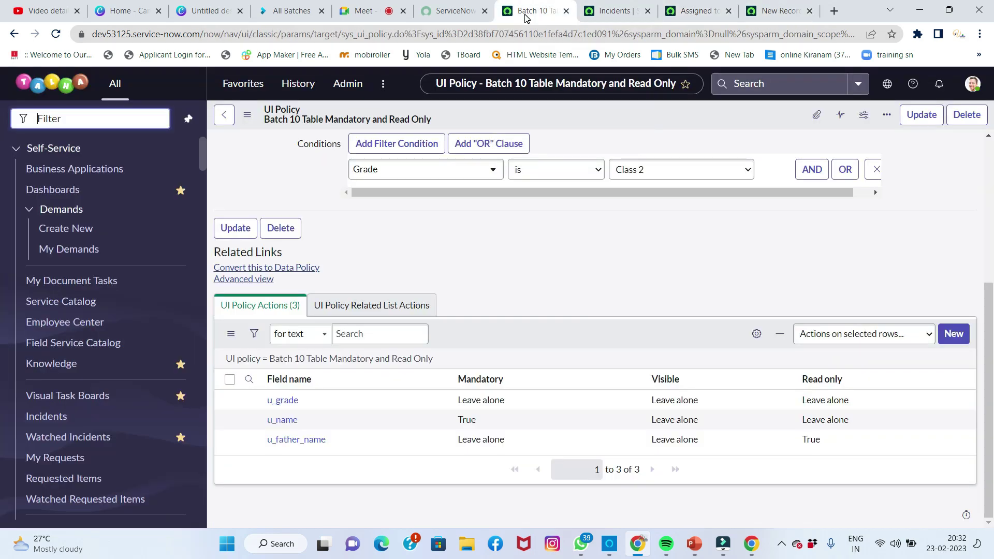
left_click(469, 19)
left_click(616, 13)
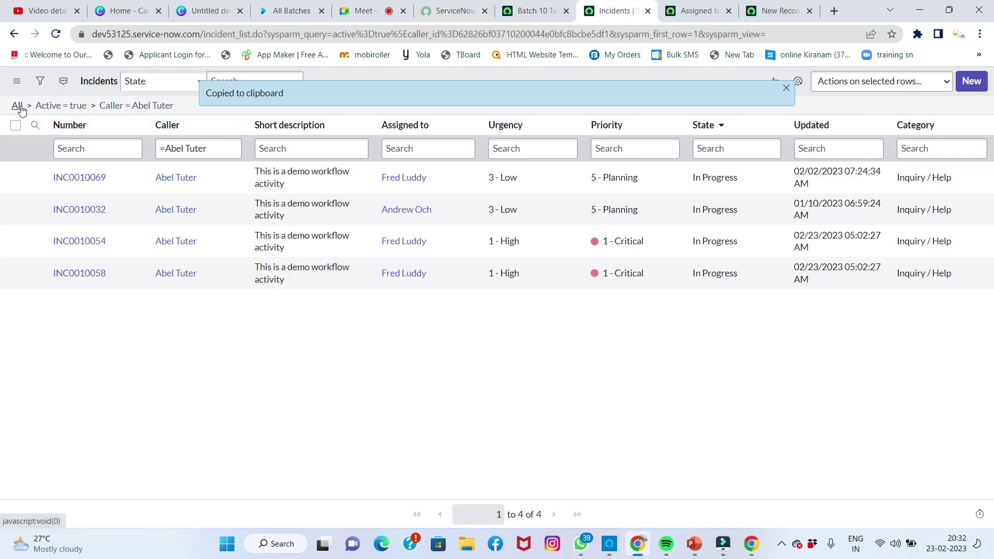
right_click(144, 107)
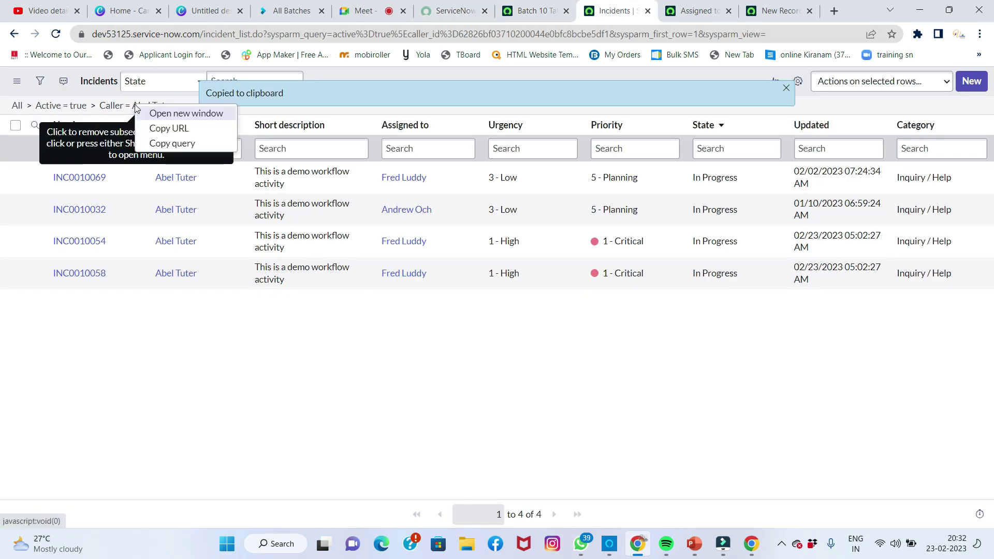
left_click(171, 144)
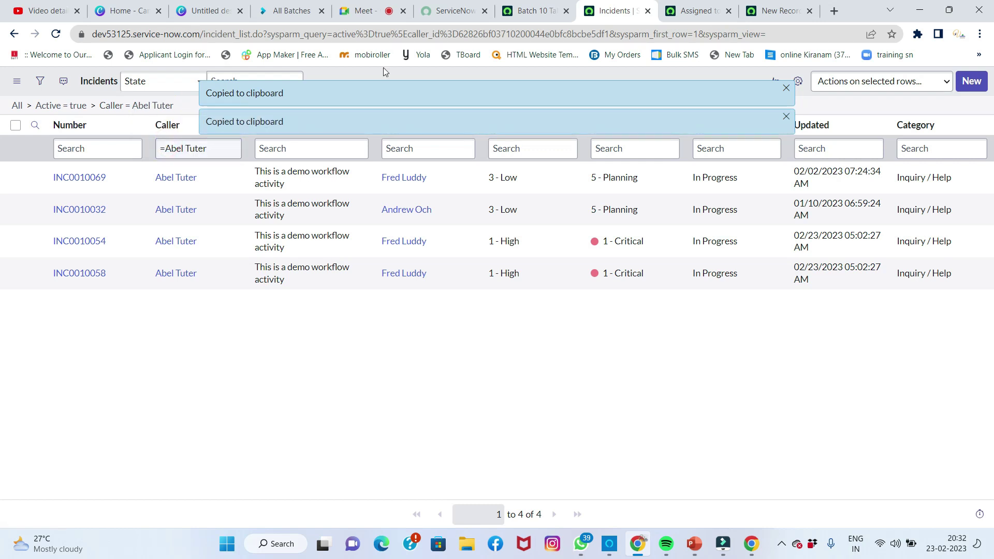
left_click(696, 12)
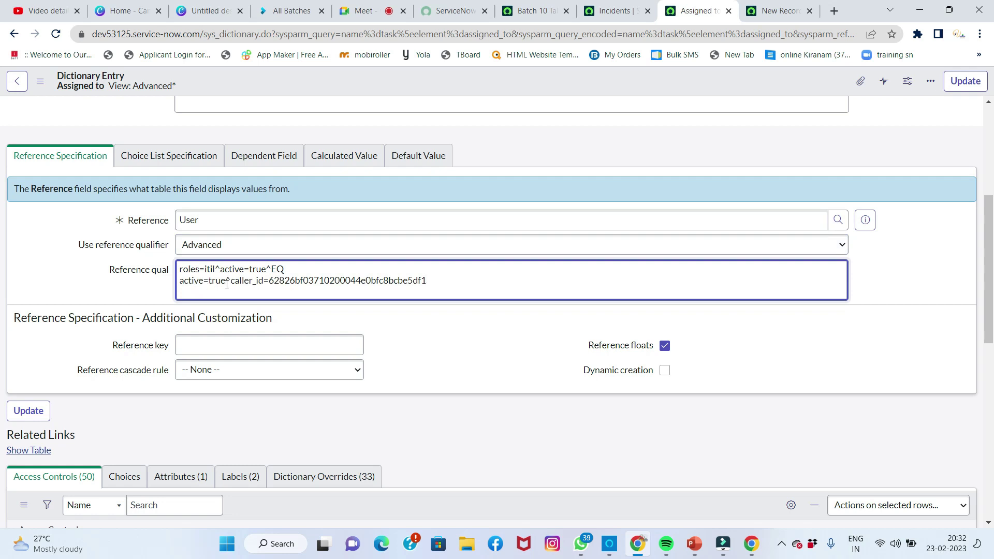
Examine the caller ID in the pasted query, and delete that second line from the Reference qual text.
left_click(366, 280)
left_click_drag(438, 281, 270, 279)
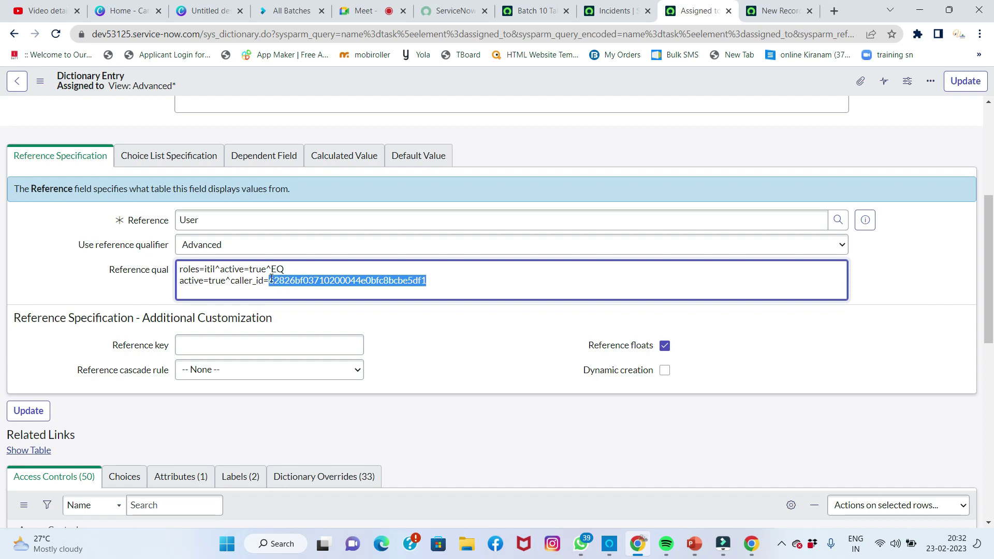
left_click(247, 280)
left_click_drag(436, 280, 179, 281)
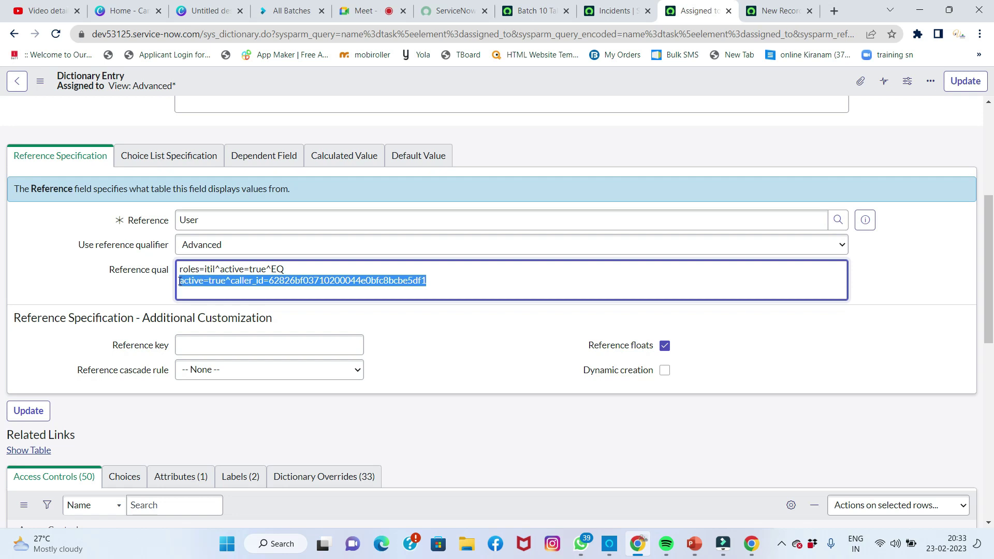
key("BackSpace")
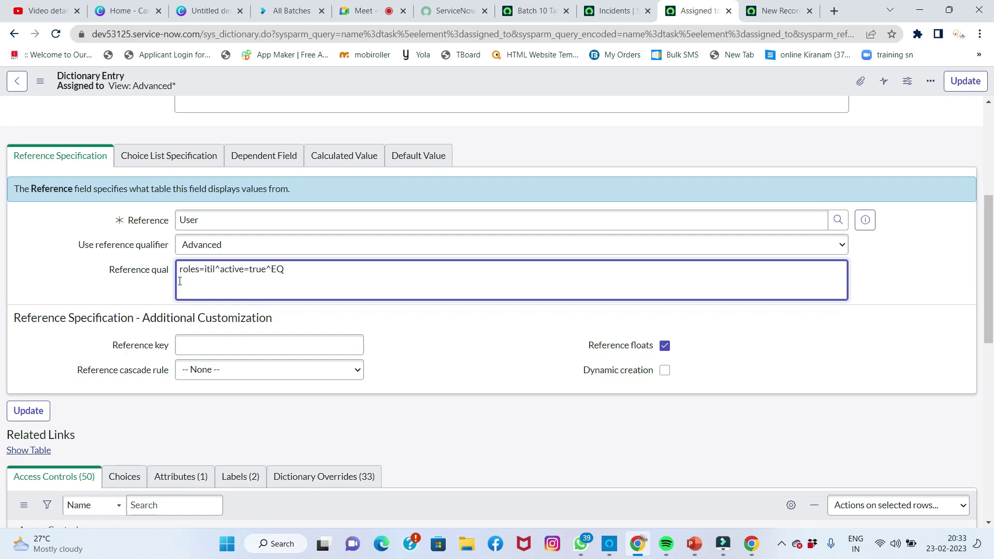
Set the Assigned to field's reference qualifier to Simple and review the other qualifier types on offer.
left_click(194, 252)
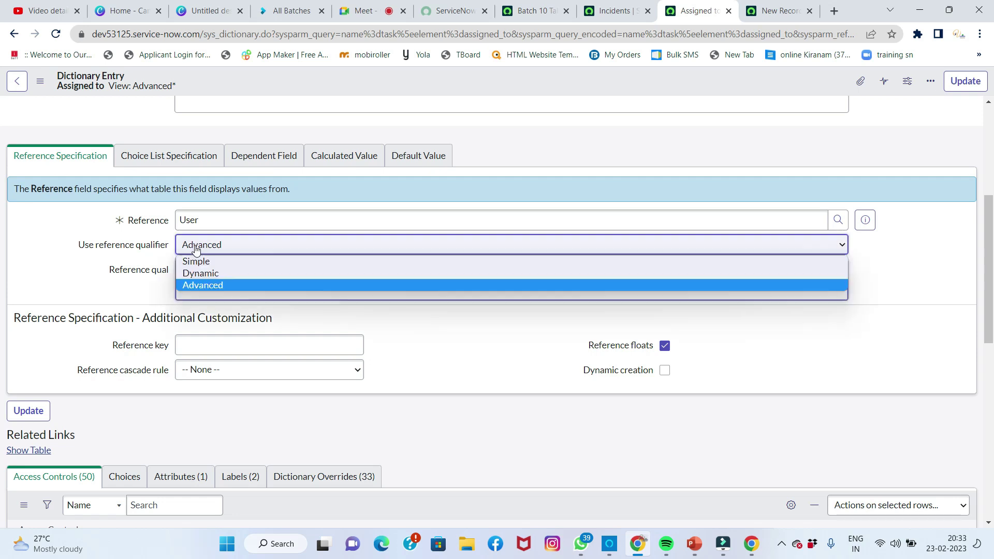
left_click(194, 259)
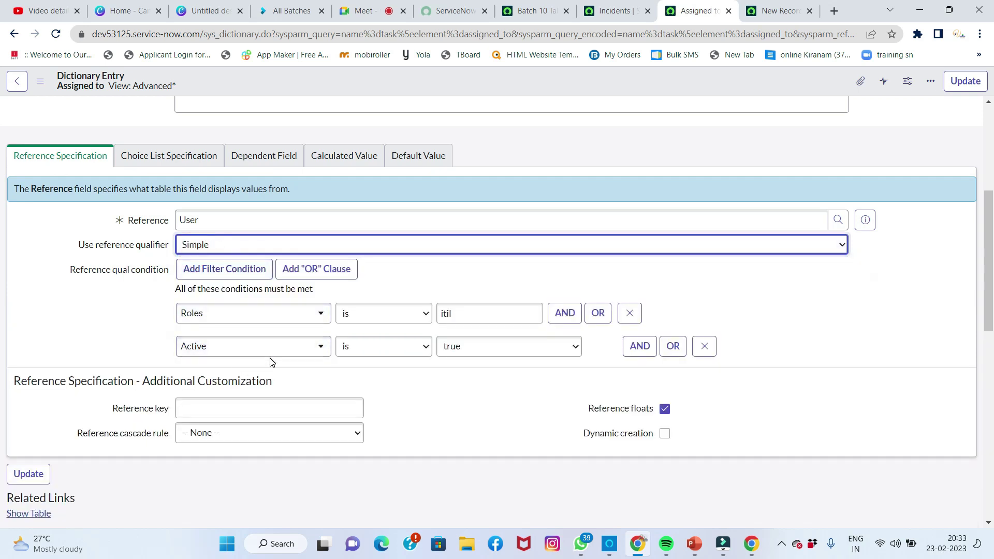
left_click(226, 246)
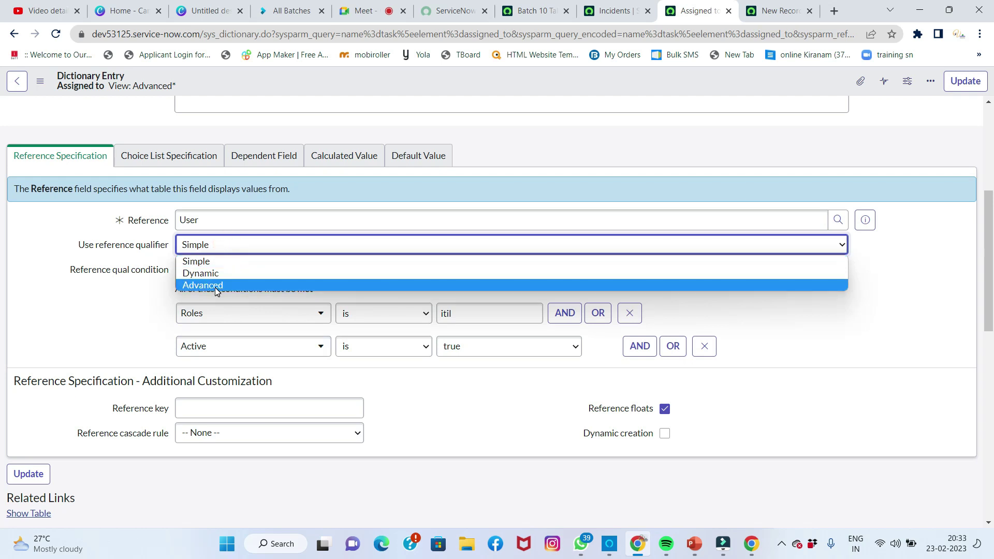
left_click(126, 305)
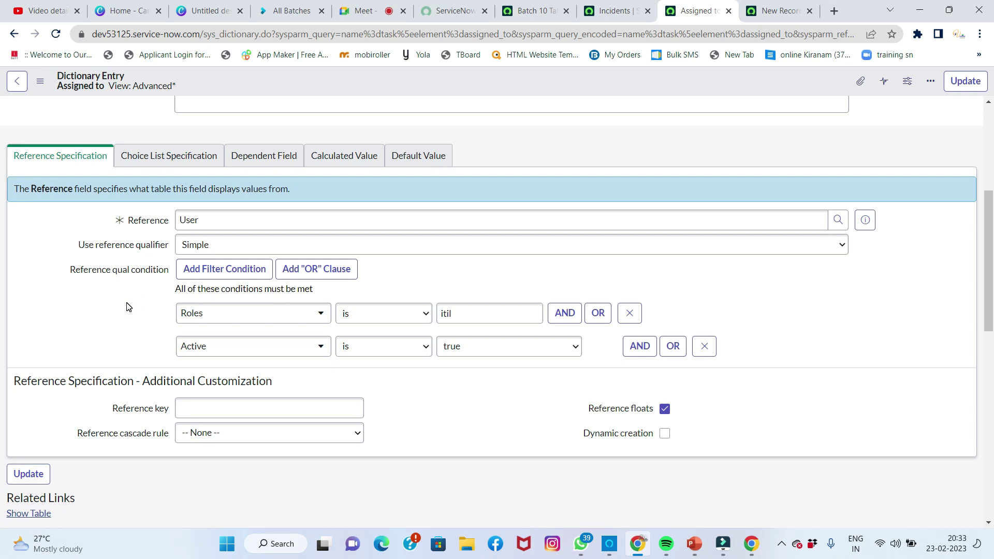
left_click(244, 249)
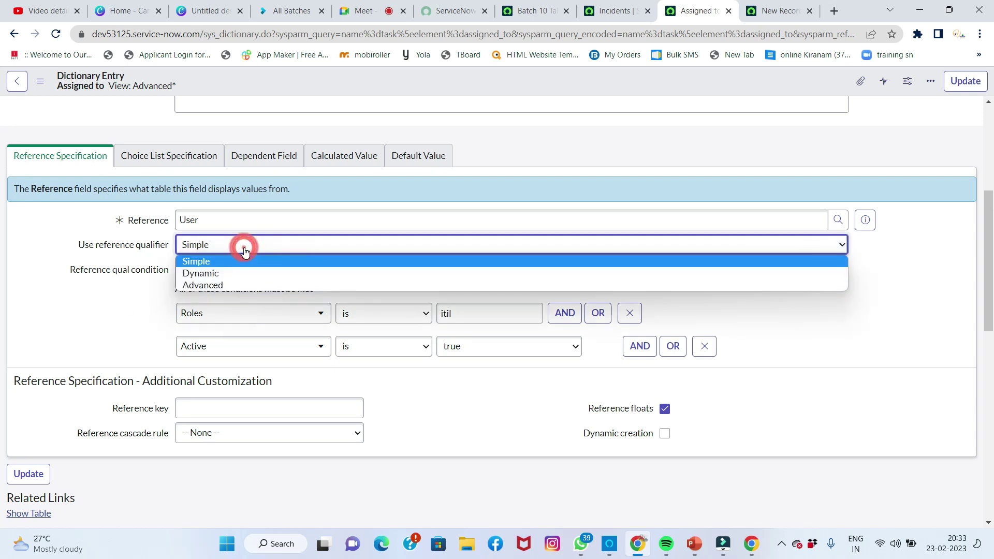
left_click(245, 250)
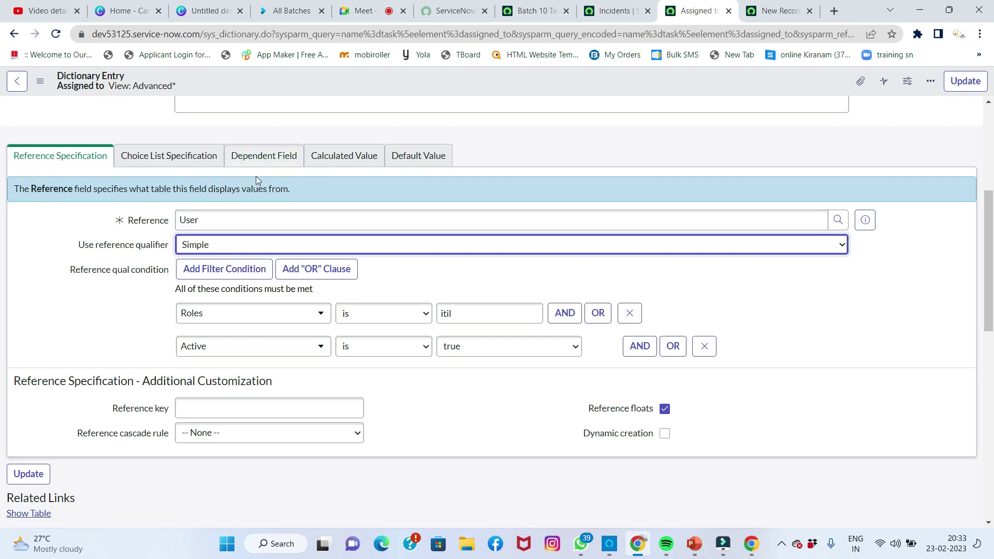
Copy assignment_group from the Assigned to field's Dependent setting, clear that setting and save the dictionary entry.
left_click(264, 162)
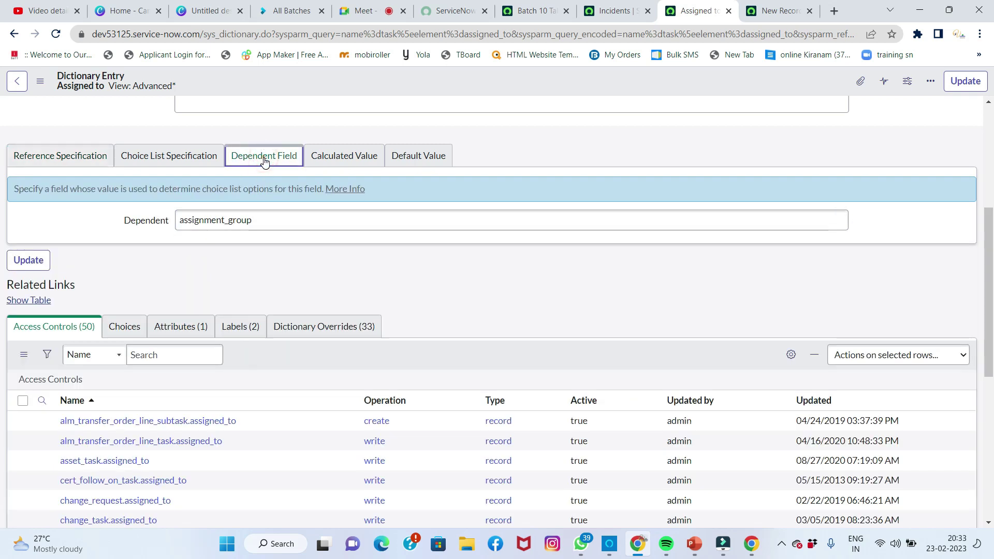
left_click(274, 221)
key("ctrl+a")
key("ctrl+c")
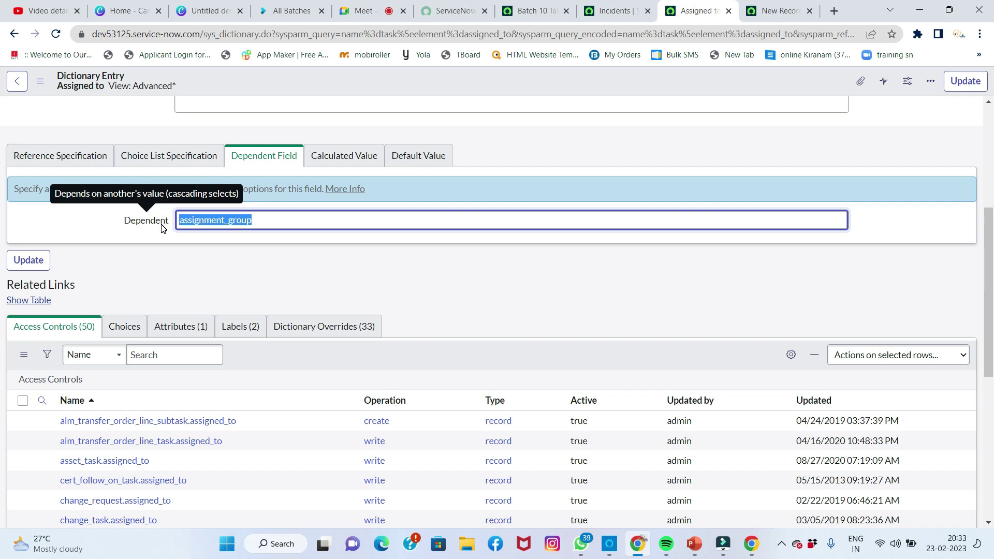
key("BackSpace")
scroll(339, 268, "up", 4)
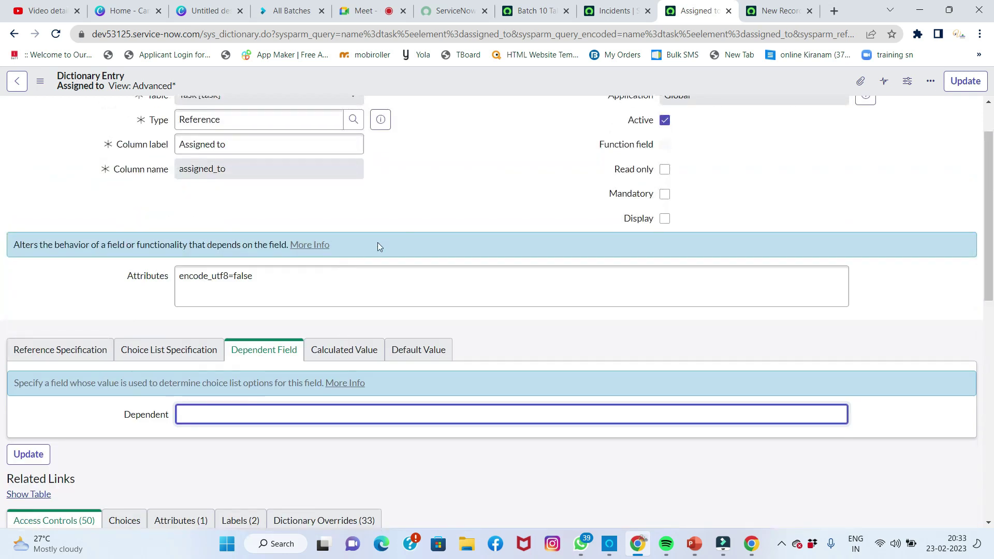
scroll(377, 242, "up", 2)
right_click(462, 85)
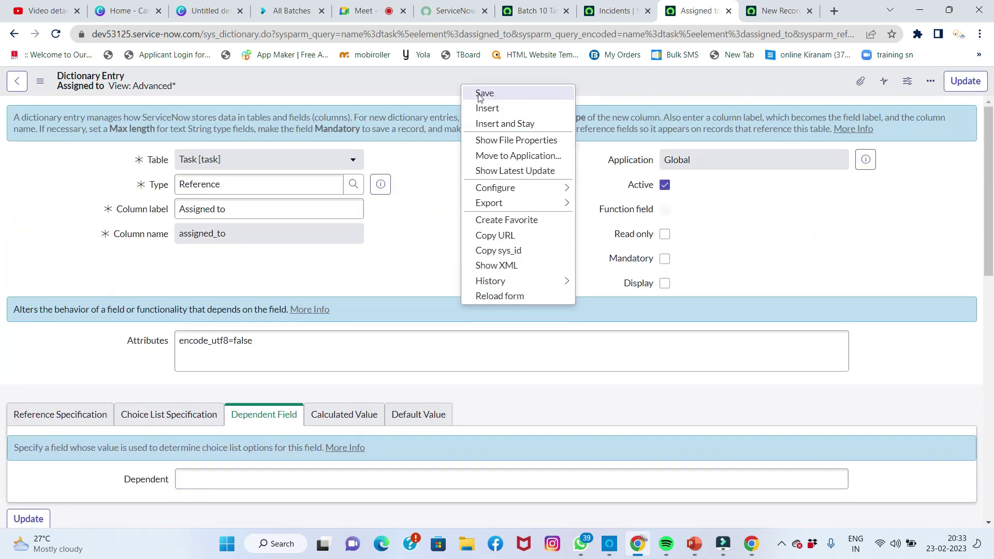
left_click(484, 94)
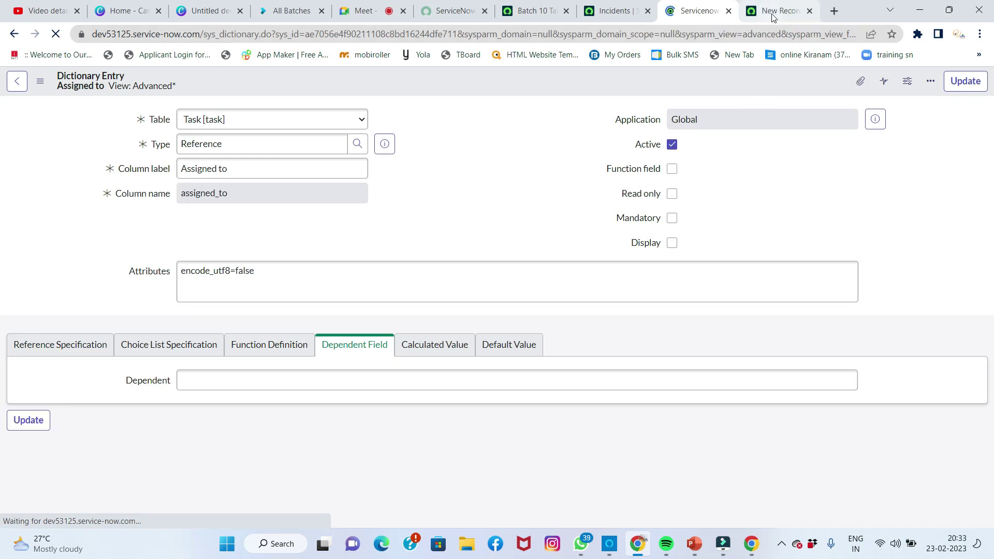
Start a new incident and view the users offered for Assigned to while Assignment group is empty.
left_click(773, 16)
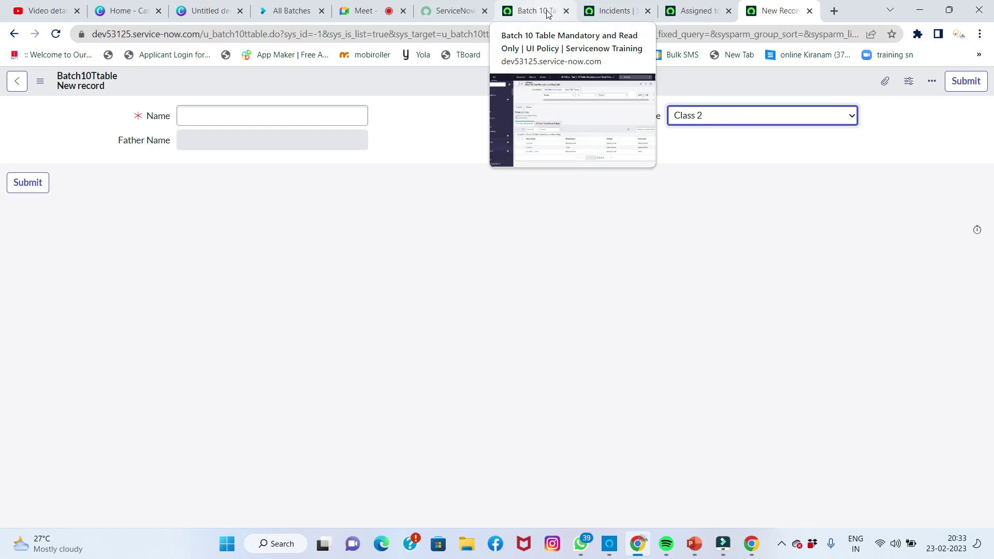
left_click(548, 13)
left_click(613, 16)
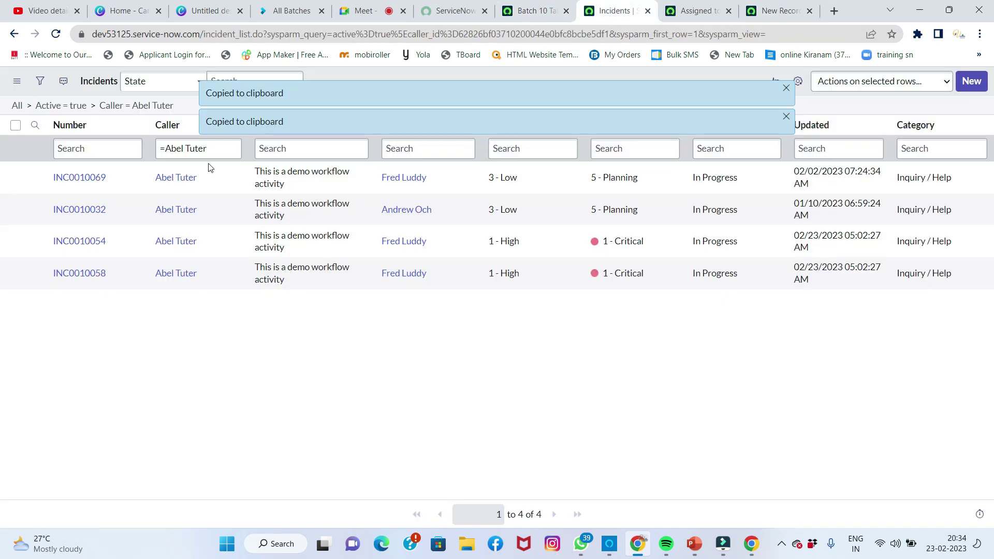
left_click(967, 88)
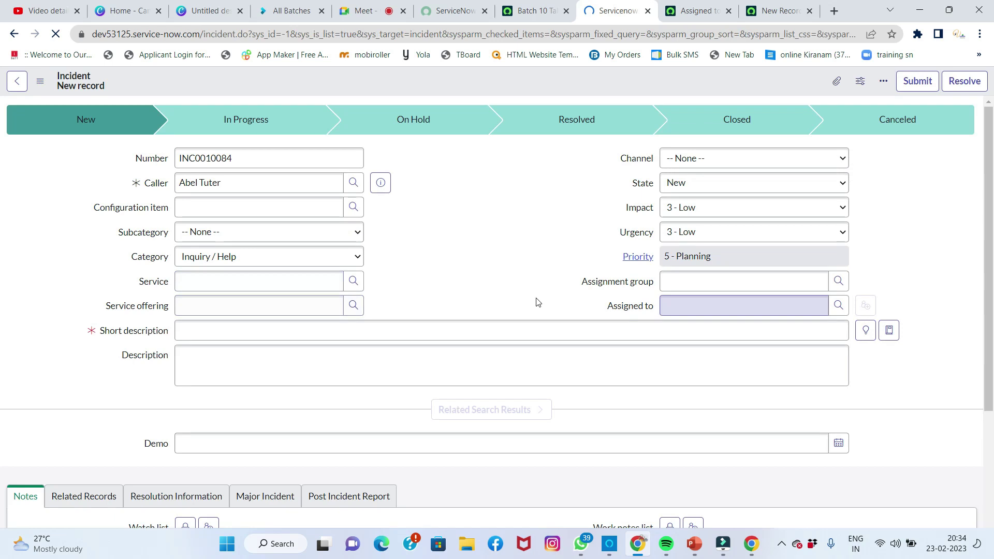
left_click(839, 305)
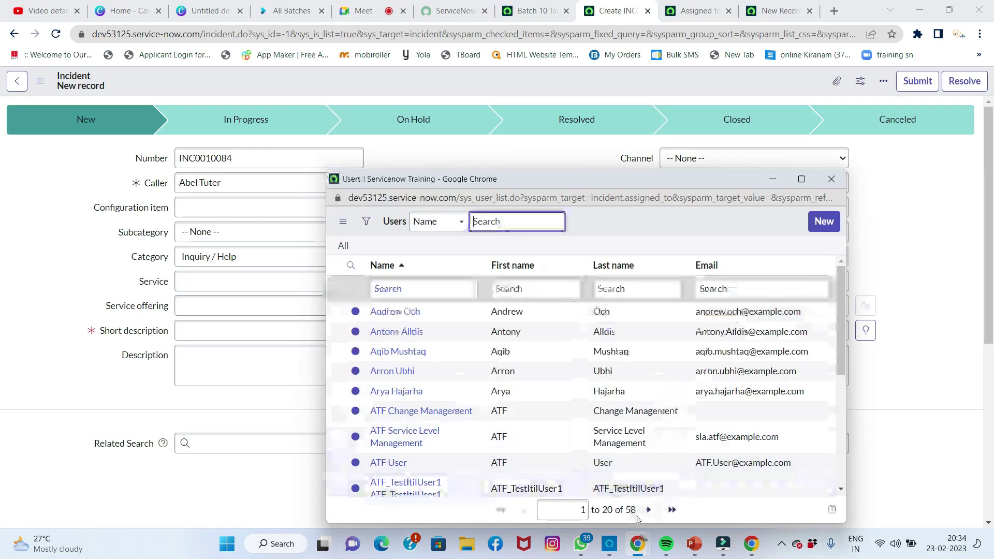
left_click(838, 181)
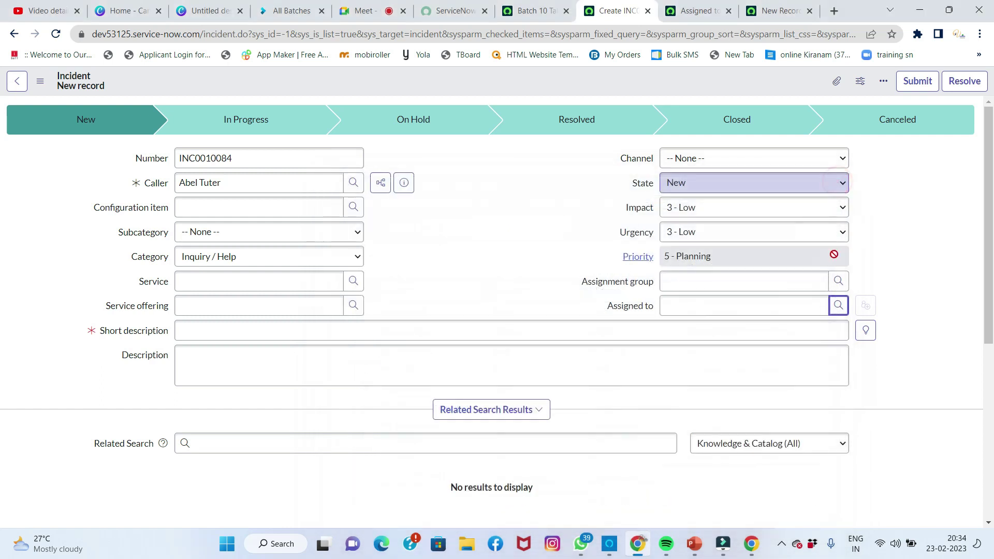
Set the incident's Assignment group to CAB Approval and examine the users offered for Assigned to.
left_click(786, 280)
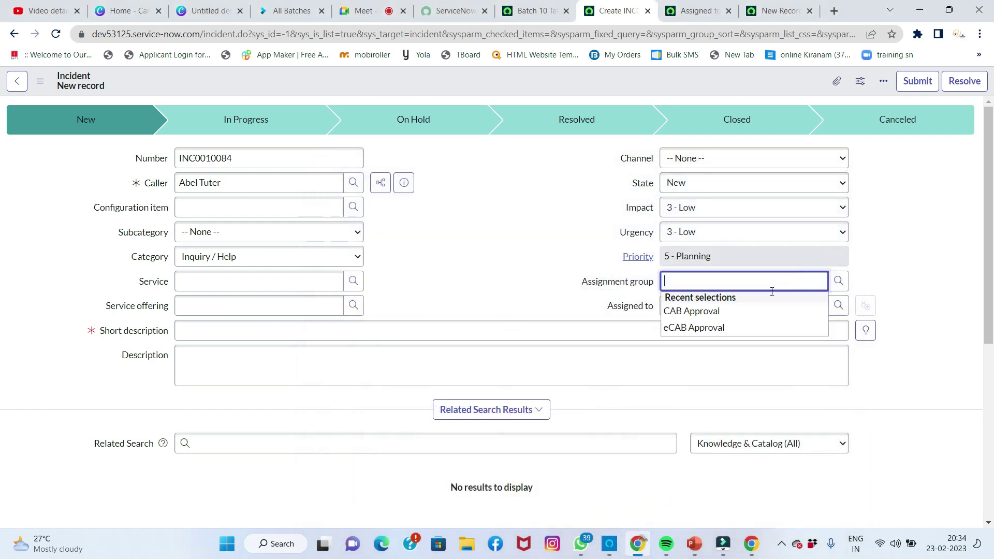
left_click(719, 314)
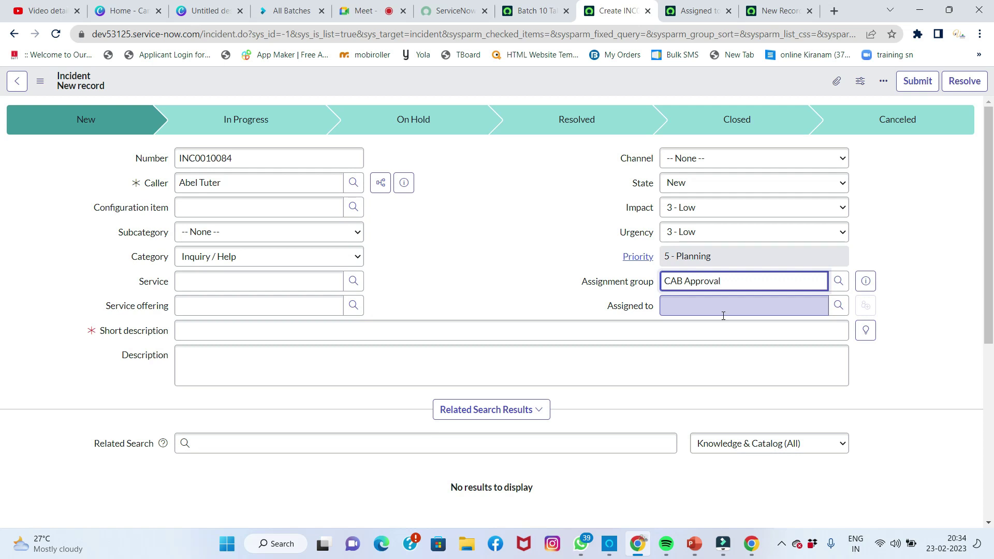
left_click(838, 306)
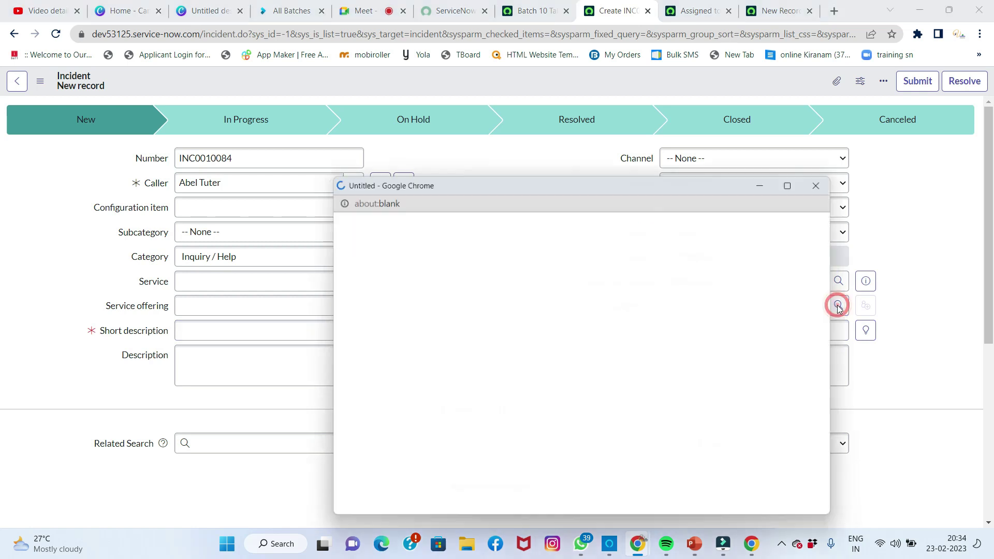
scroll(699, 401, "down", 2)
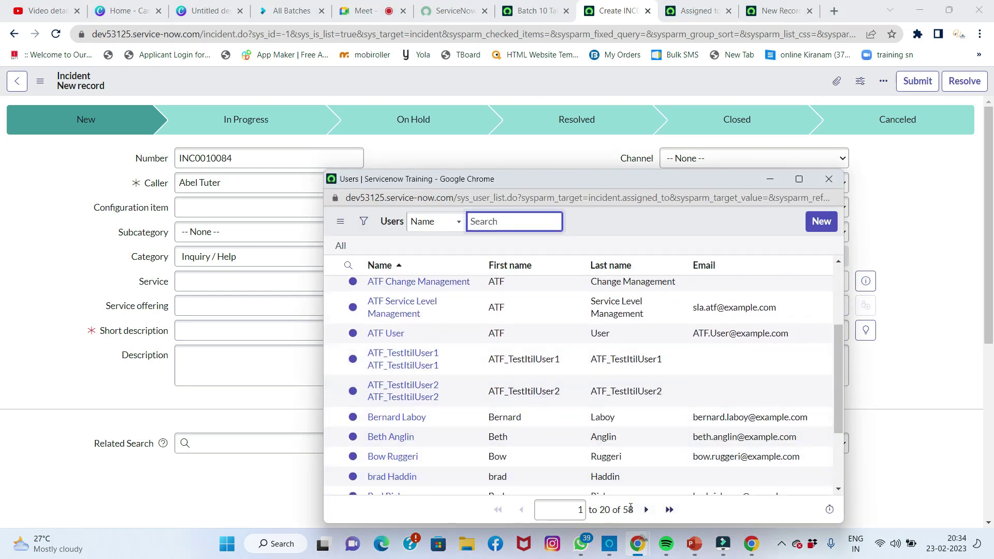
left_click(834, 176)
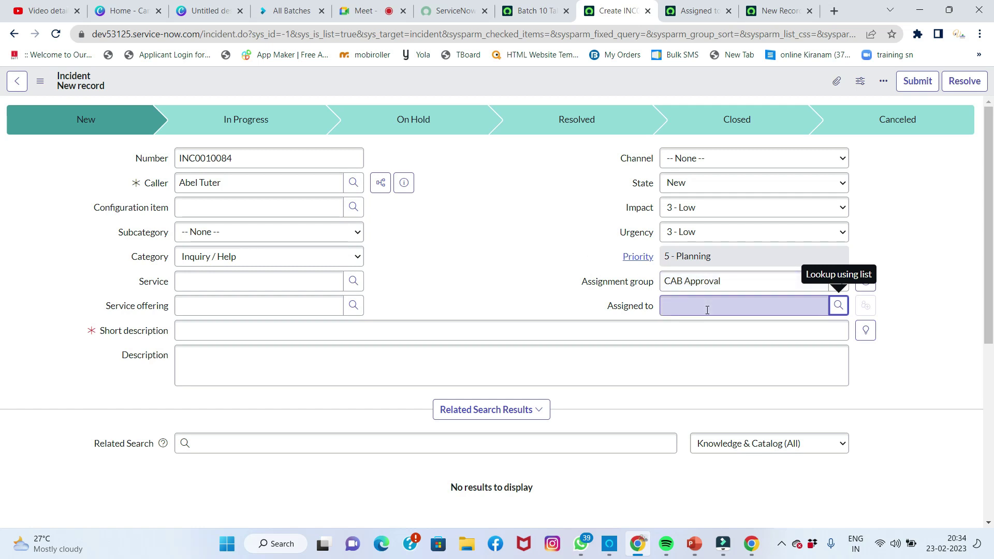
Restore assignment_group as the Assigned to field's Dependent value and save the dictionary entry.
left_click(694, 12)
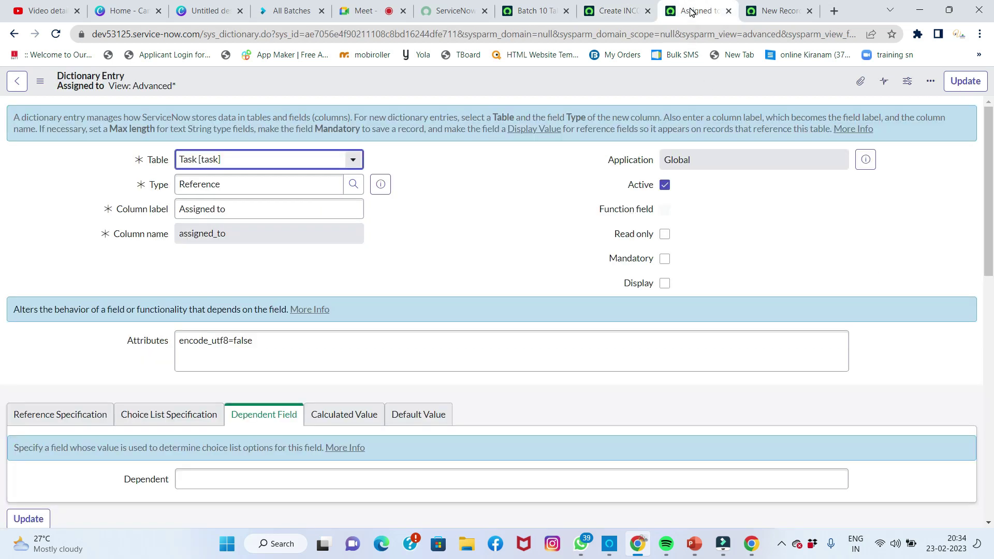
scroll(339, 391, "down", 3)
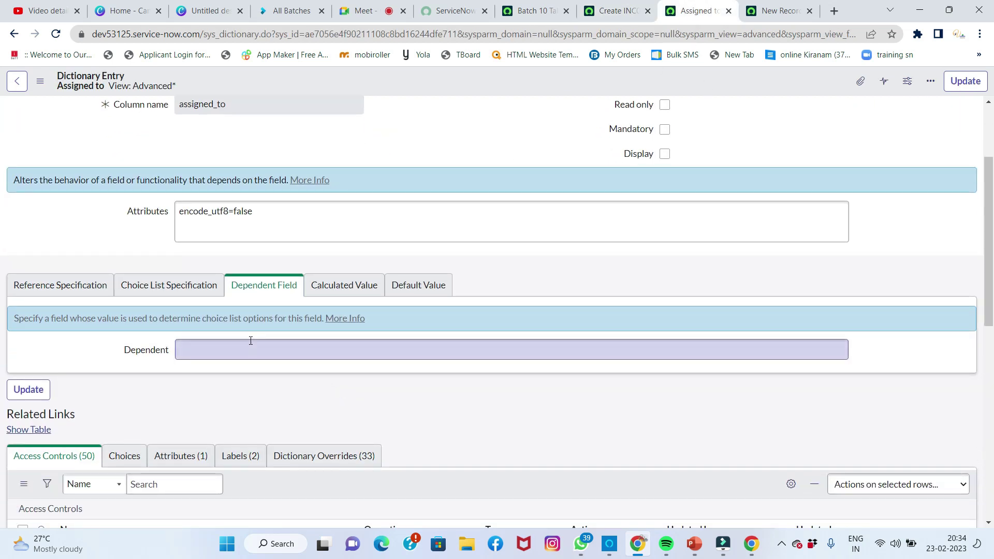
left_click(216, 342)
key("ctrl+v")
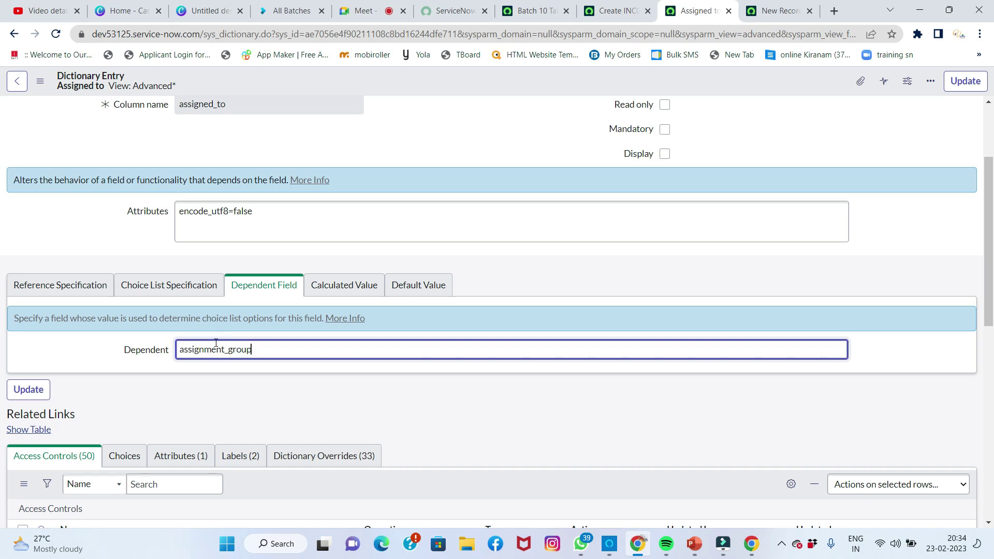
right_click(436, 83)
left_click(450, 85)
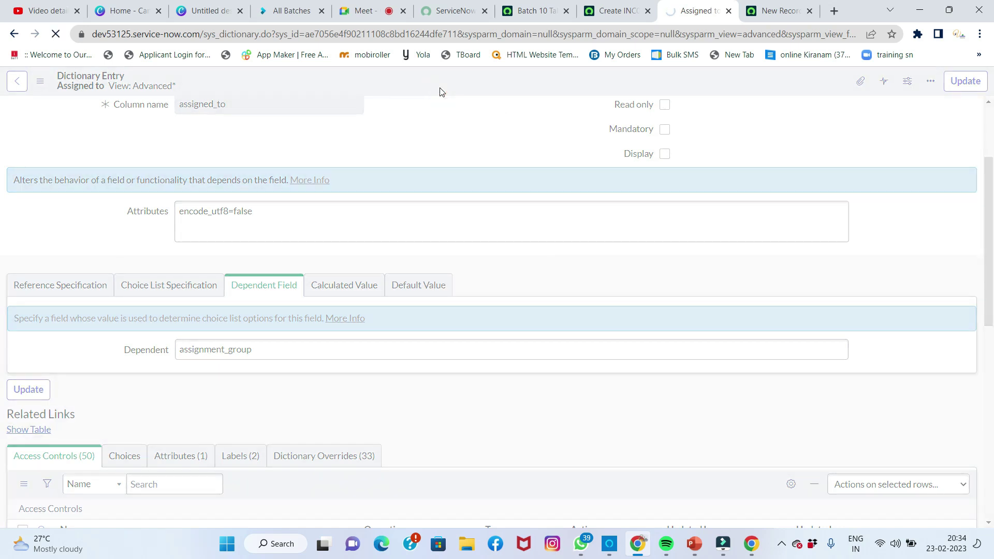
On a reloaded new incident form, set Assignment group to CAB Approval and check the users offered for Assigned to.
left_click(627, 14)
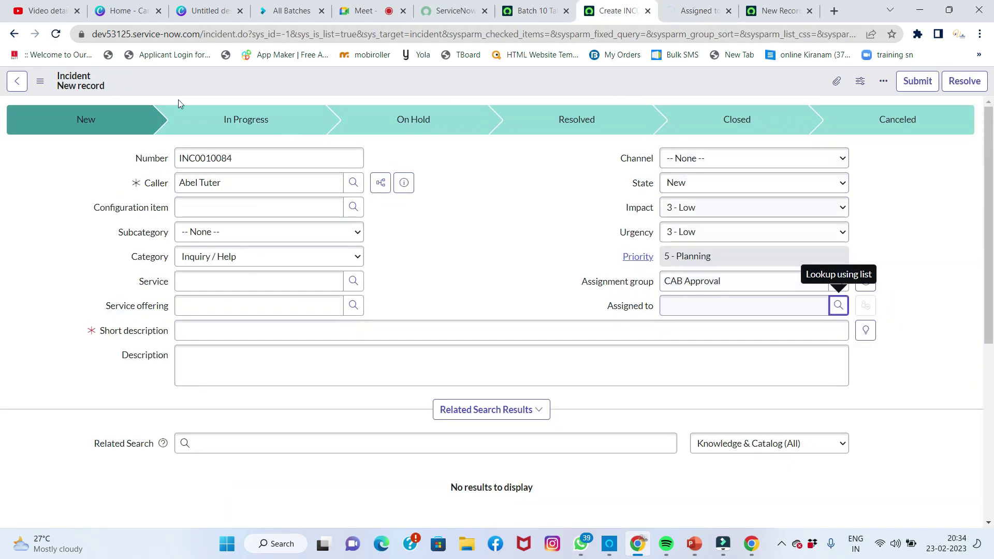
left_click(56, 34)
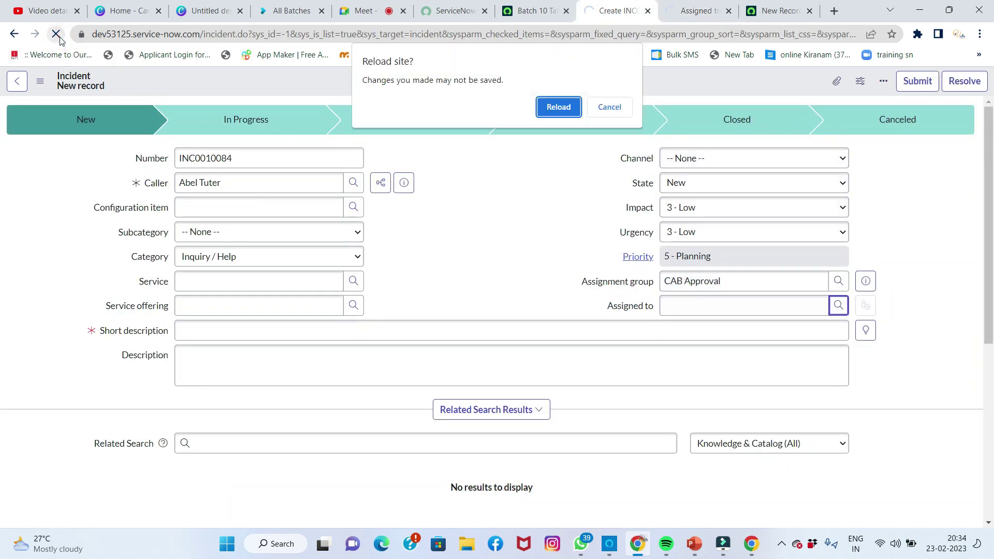
left_click(547, 108)
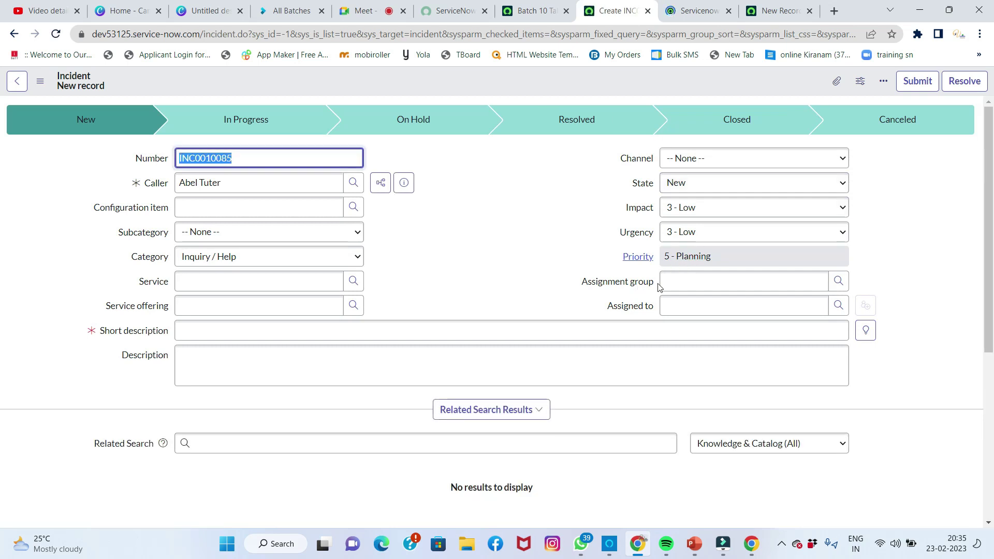
left_click(740, 289)
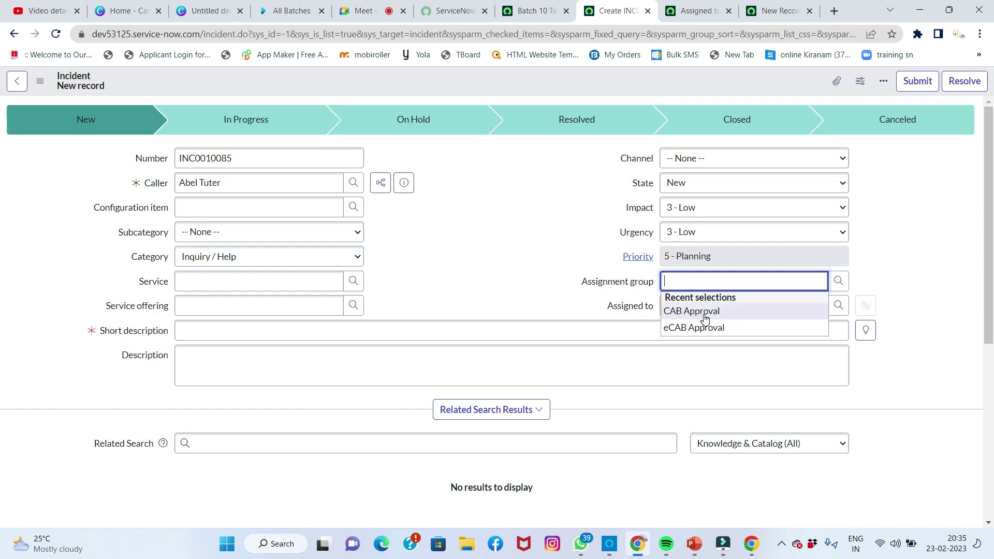
left_click(699, 311)
left_click(838, 306)
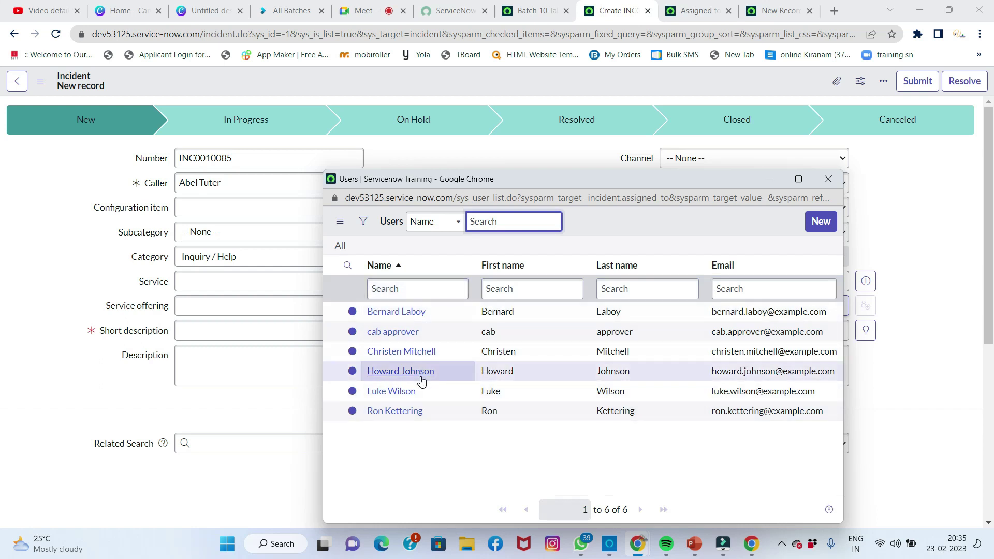
left_click(823, 183)
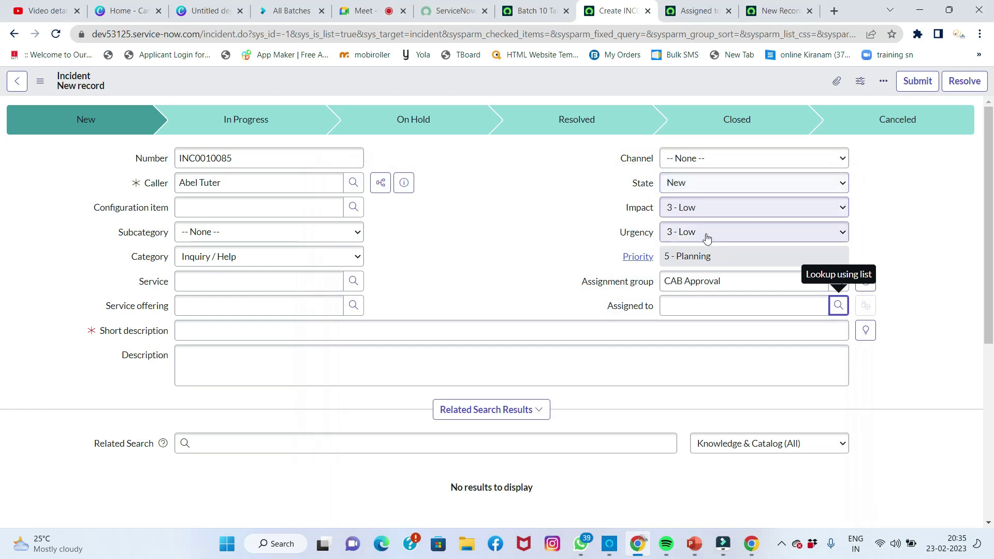